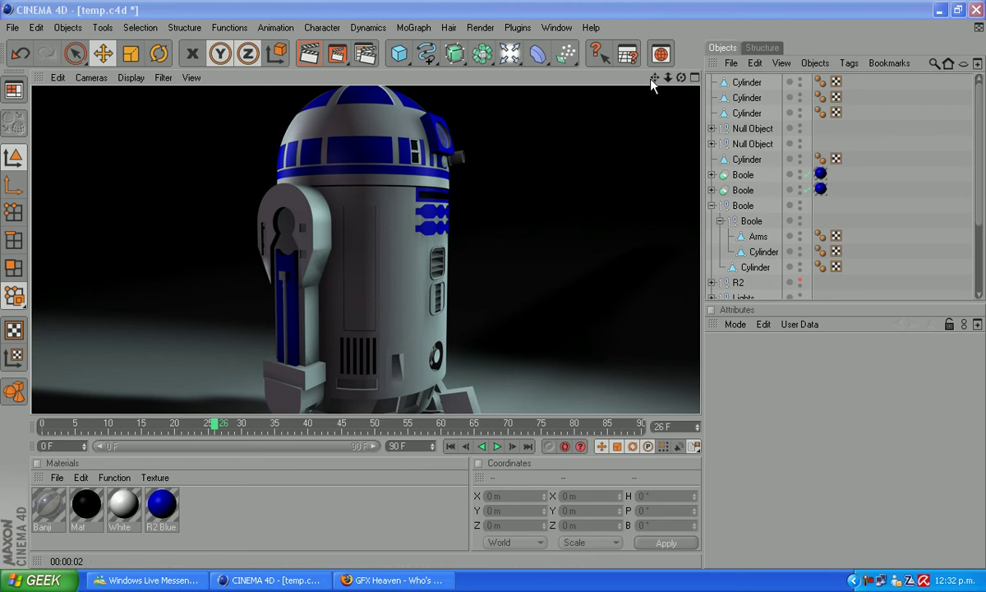
# Add a cylinder primitive to the scene.
pyautogui.moveTo(654, 77); pyautogui.dragTo(653, 29)
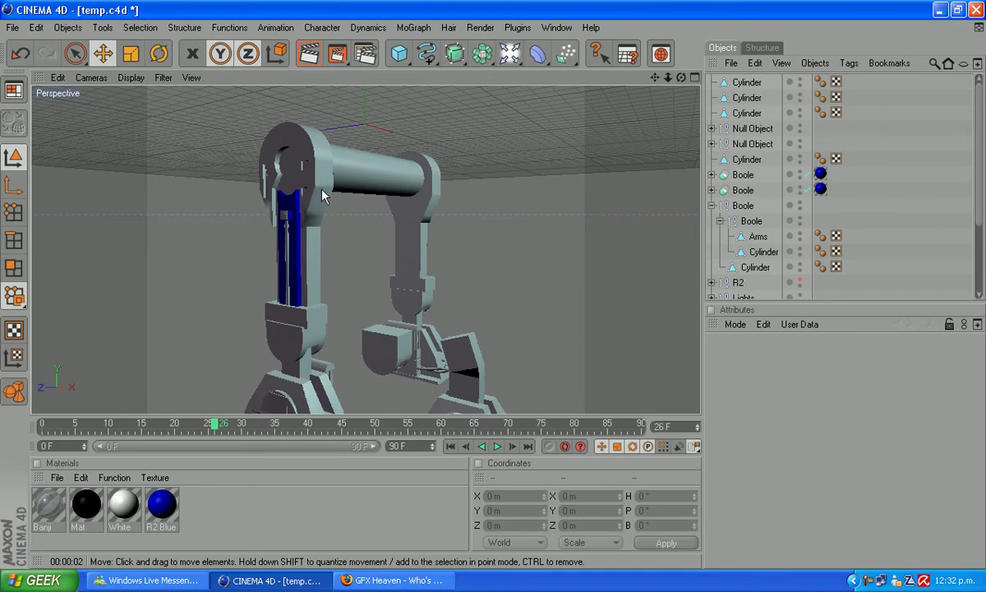
pyautogui.moveTo(655, 78); pyautogui.dragTo(599, 101)
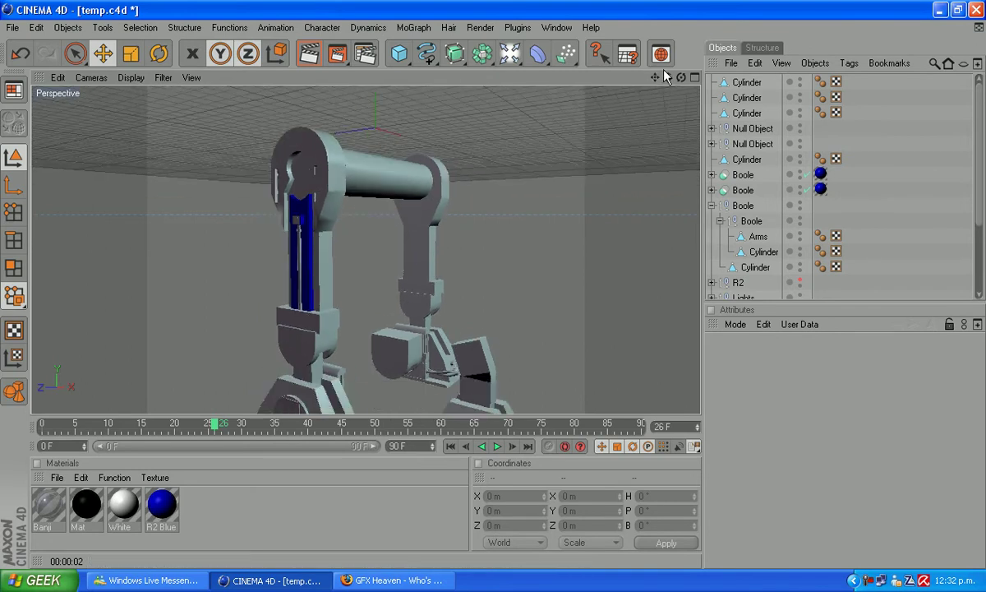
pyautogui.moveTo(655, 78); pyautogui.dragTo(654, 126)
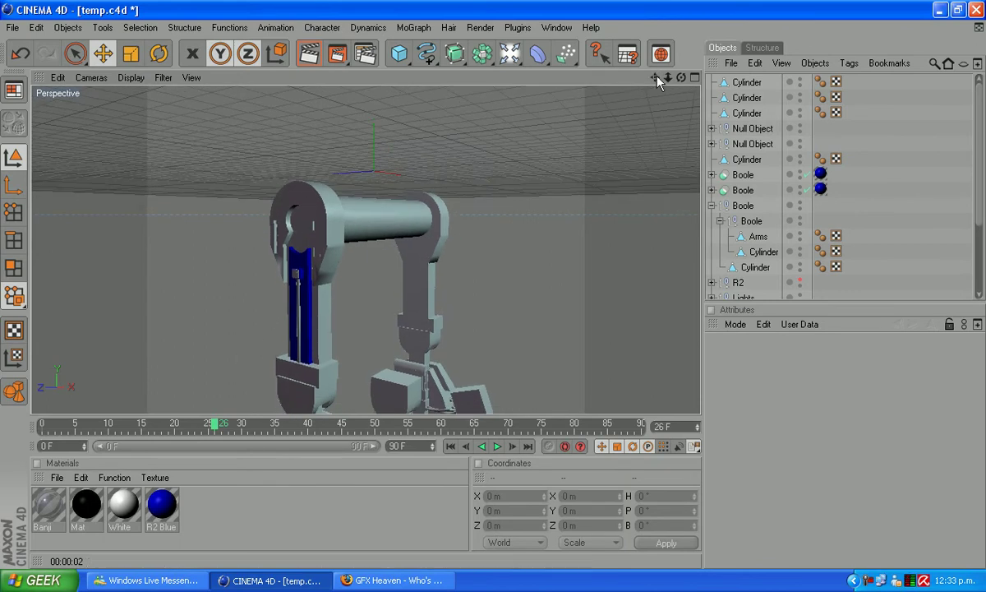
pyautogui.moveTo(655, 77); pyautogui.dragTo(656, 115)
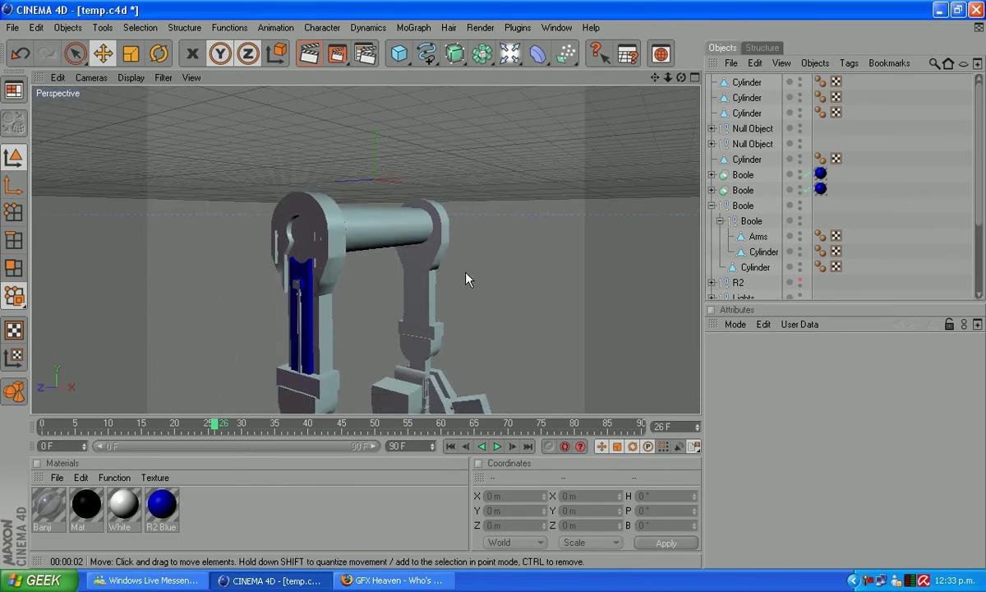
pyautogui.scroll(5, 466, 280)
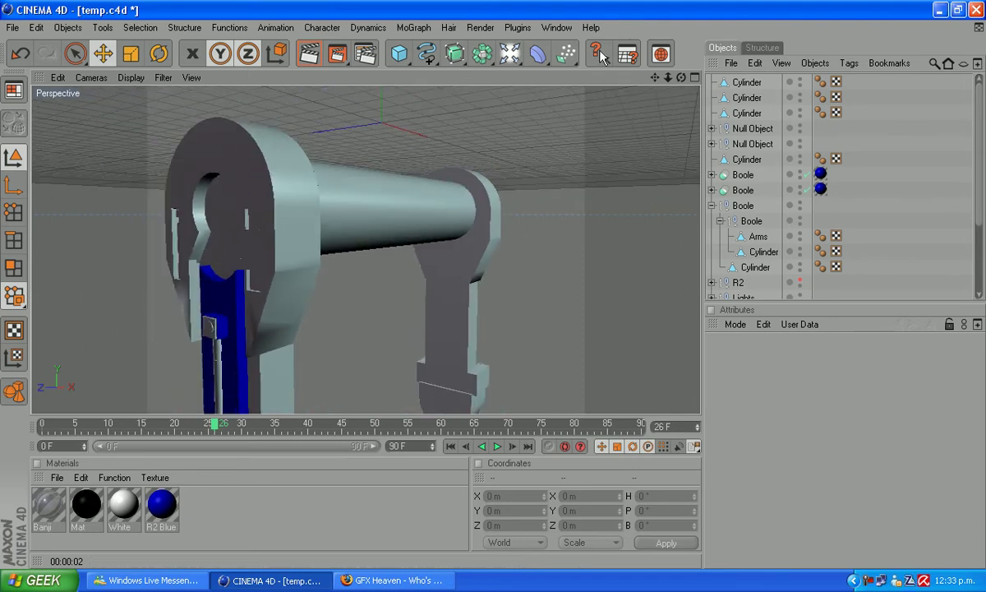
pyautogui.moveTo(681, 77)
pyautogui.mouseDown()
pyautogui.moveTo(661, 99)
pyautogui.moveTo(679, 90)
pyautogui.mouseUp()
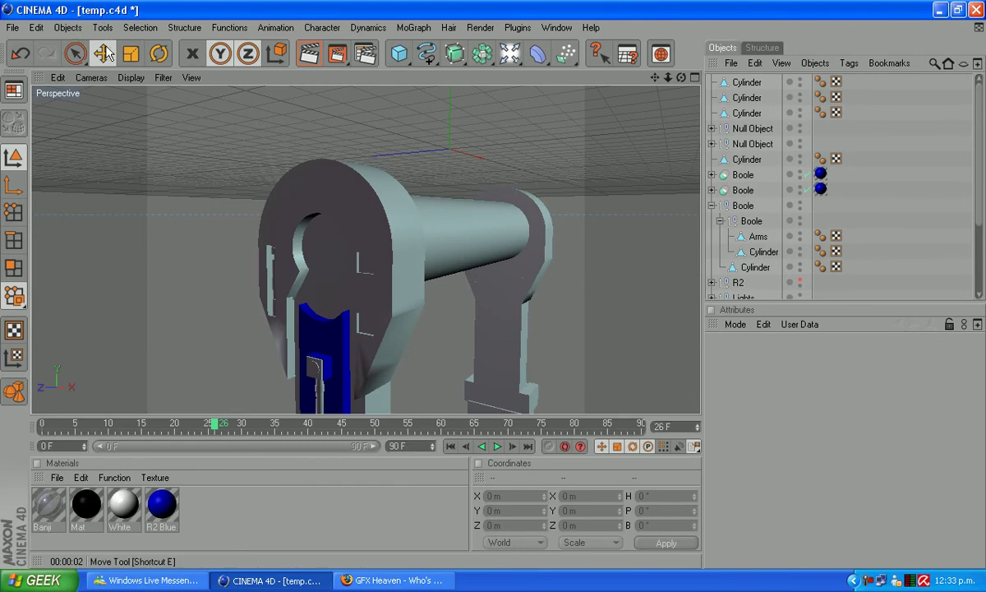
pyautogui.click(68, 27)
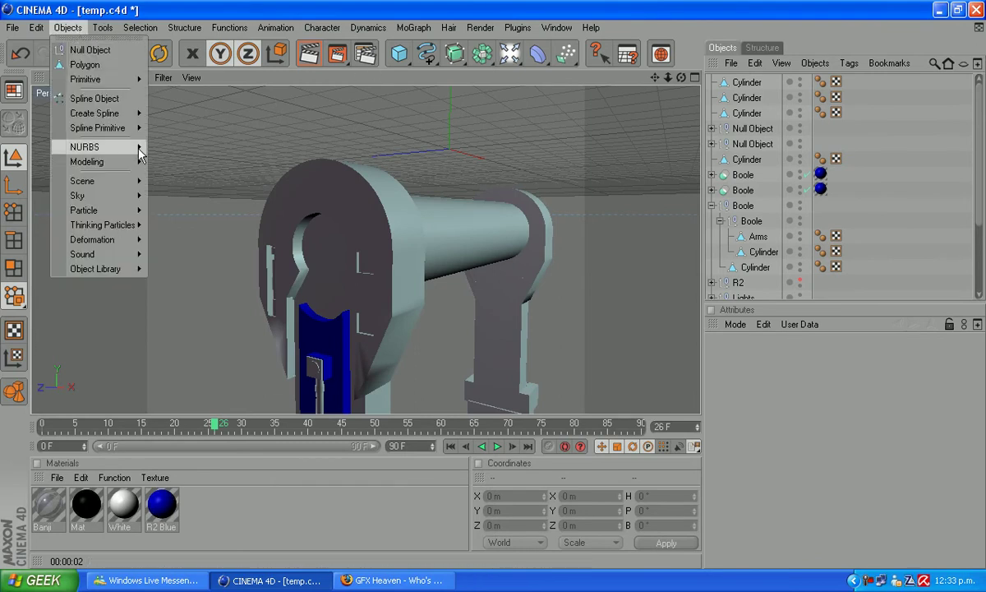
pyautogui.moveTo(131, 79)
pyautogui.click(179, 113)
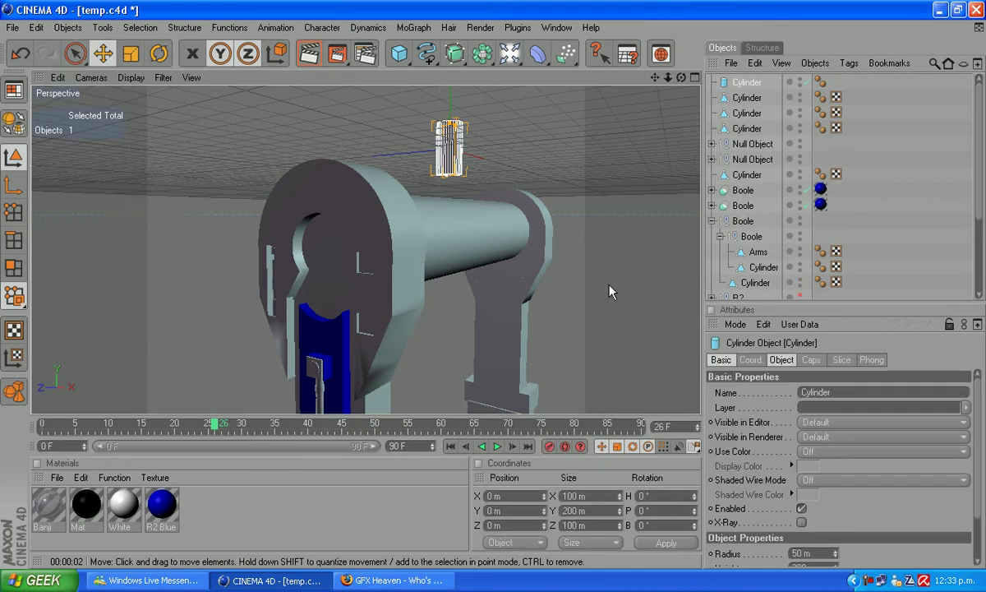
# Set the new cylinder's radius to 24 m, its height to 5 m and its orientation to -X.
pyautogui.scroll(-1, 776, 498)
pyautogui.click(835, 519)
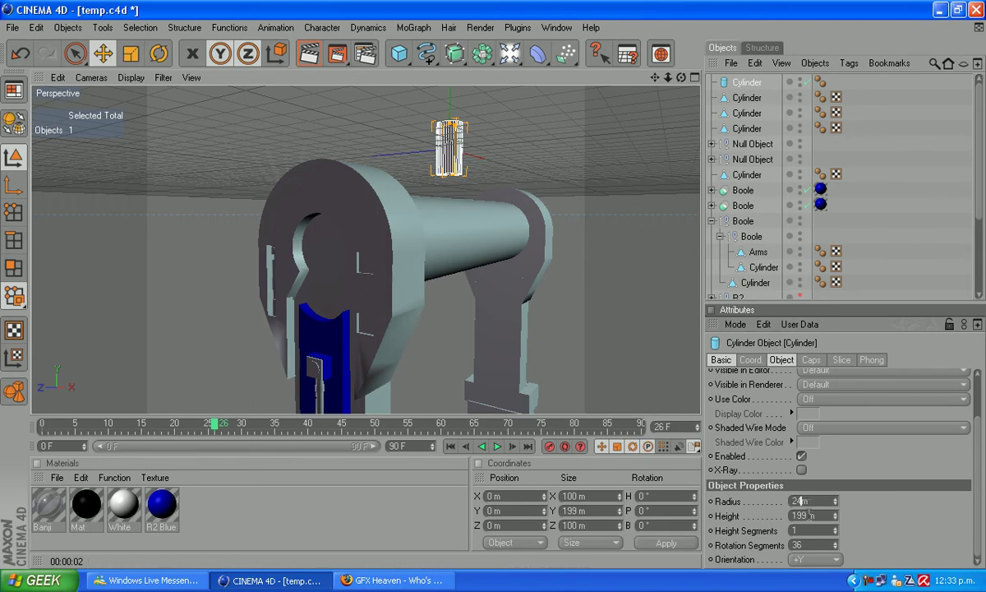
pyautogui.press('Tab')
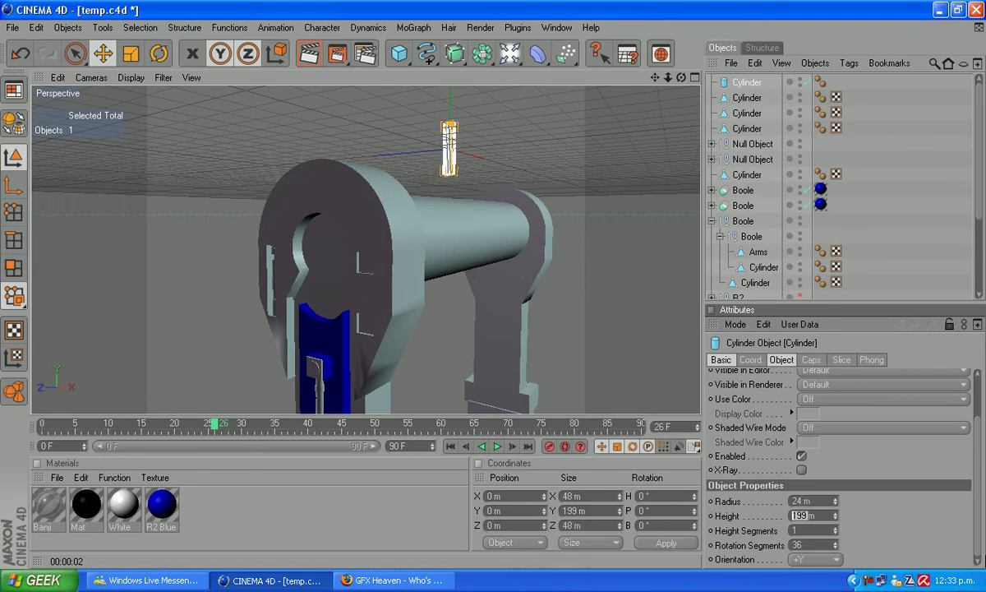
pyautogui.click(813, 559)
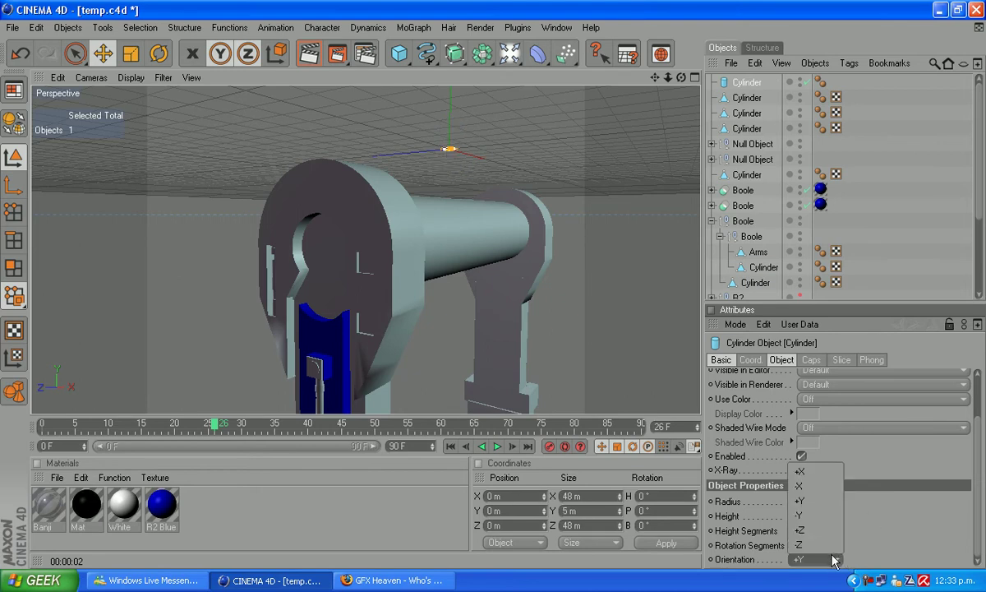
pyautogui.click(803, 488)
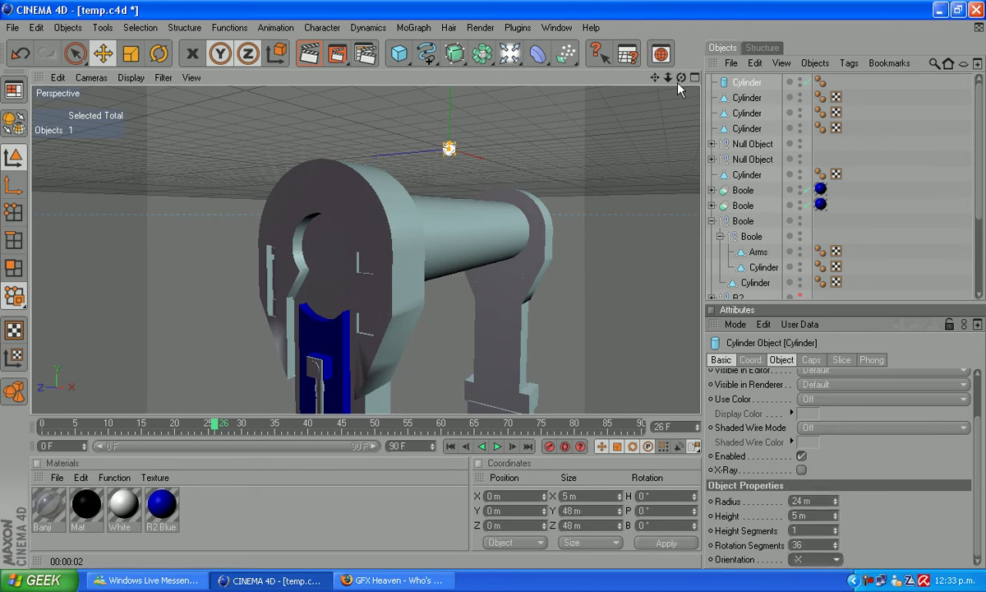
# Add a sphere primitive at the same origin as the flat cylinder.
pyautogui.moveTo(655, 76); pyautogui.dragTo(579, 209)
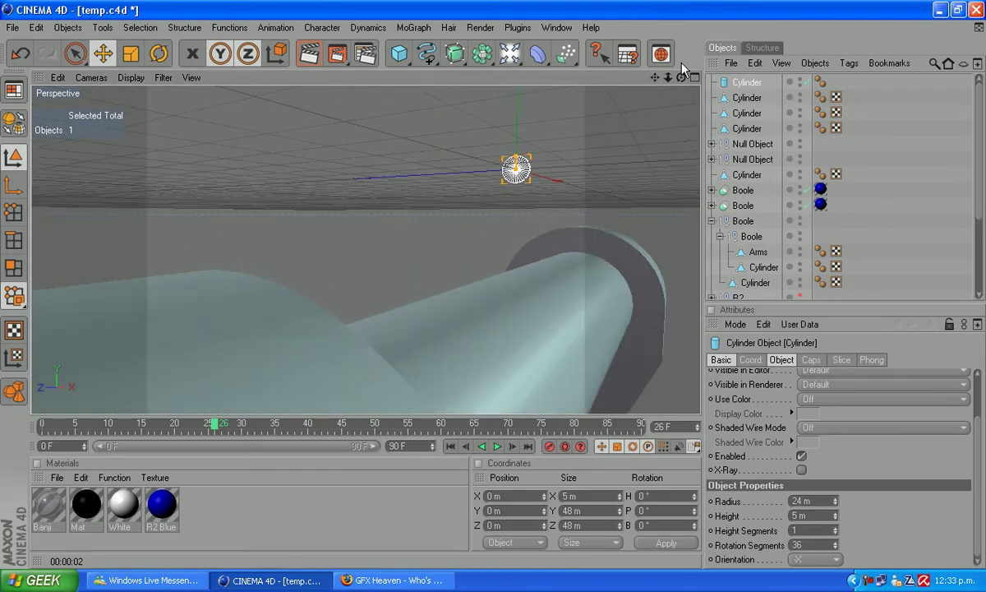
pyautogui.moveTo(682, 77); pyautogui.dragTo(535, 187)
pyautogui.scroll(3, 521, 191)
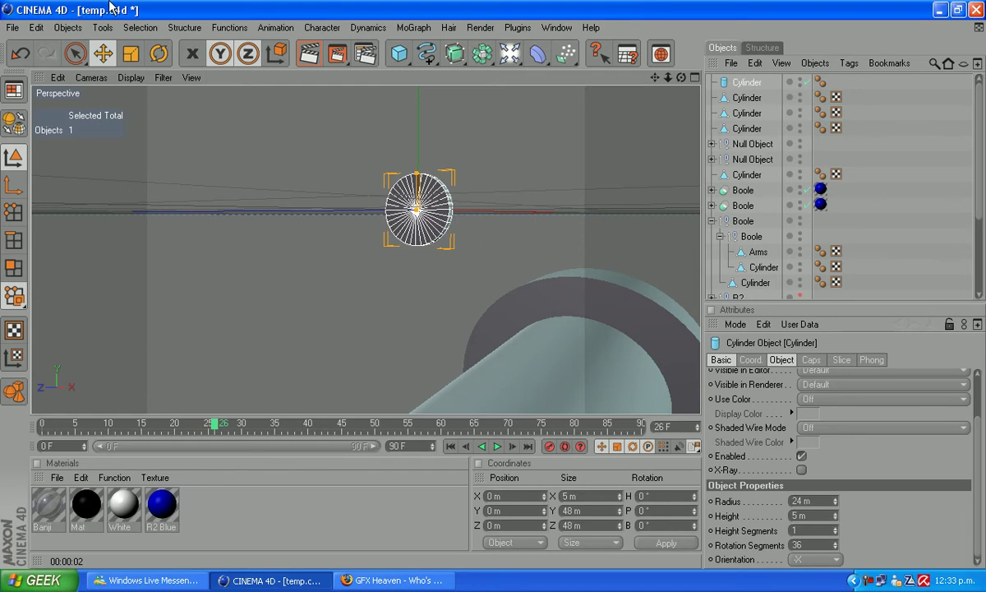
pyautogui.click(68, 28)
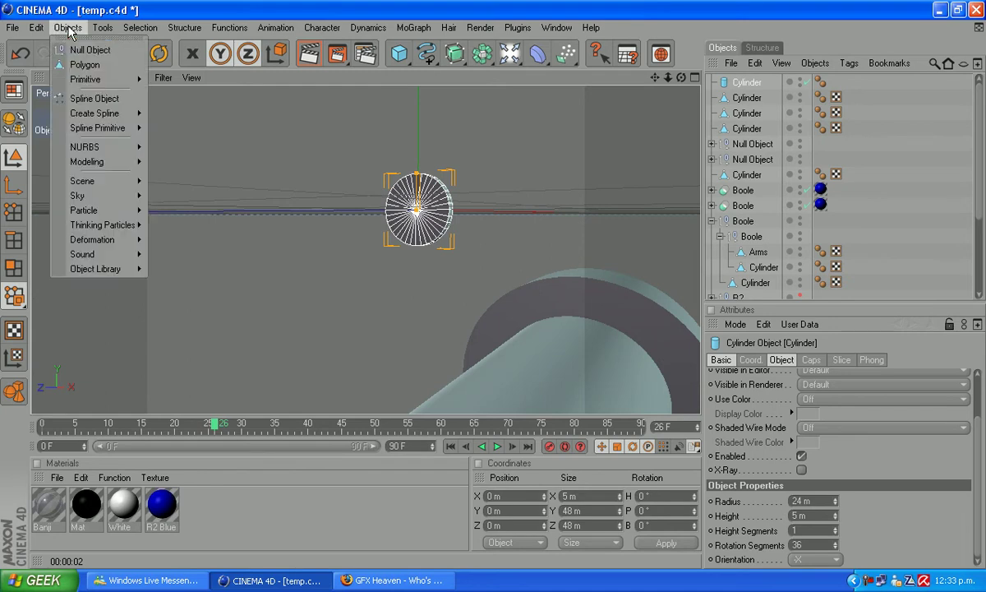
pyautogui.moveTo(126, 79)
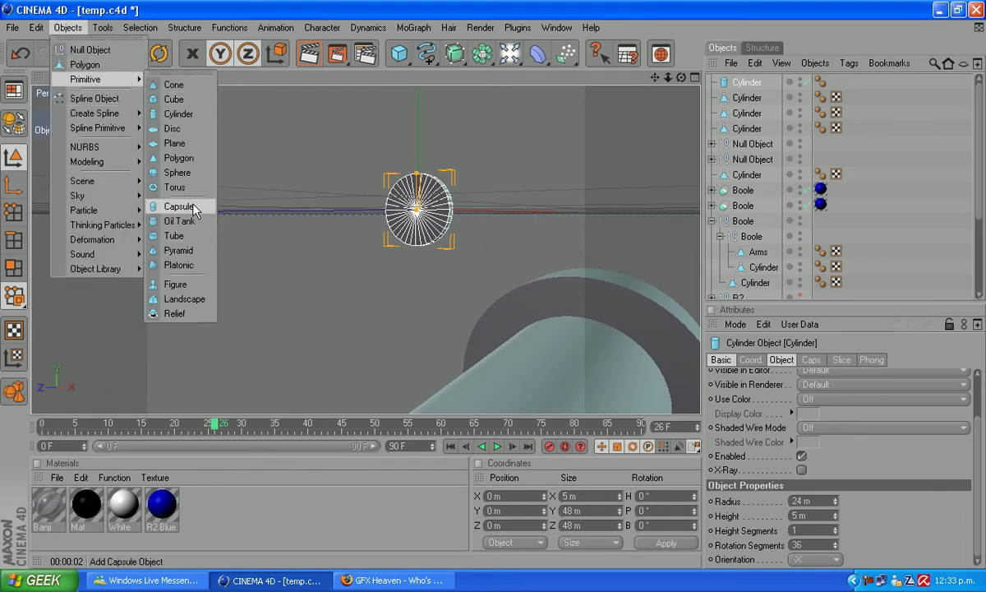
pyautogui.click(177, 173)
# Set the sphere's type to Hemisphere and its radius to 20 m.
pyautogui.click(833, 546)
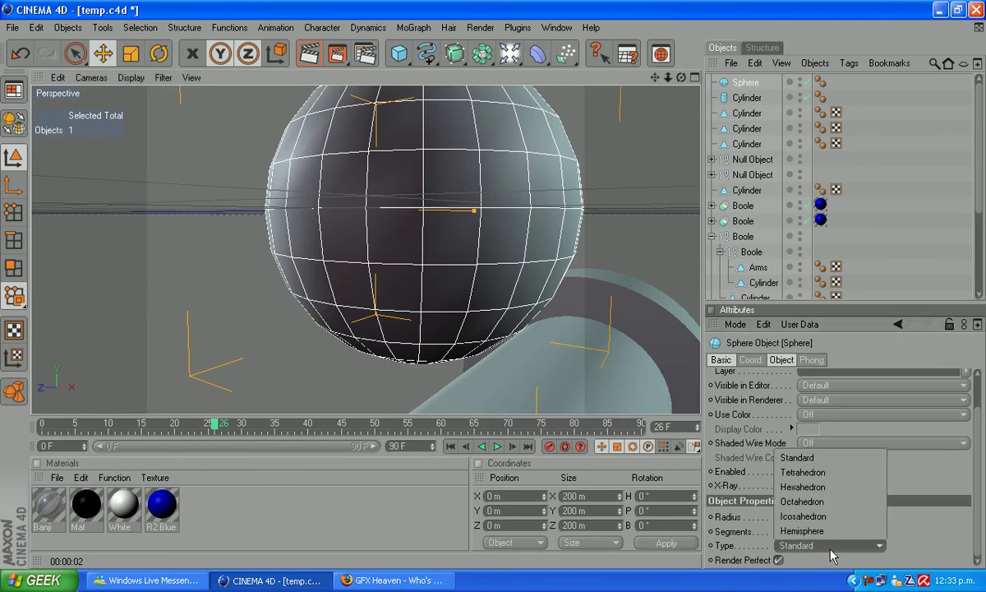
pyautogui.click(801, 531)
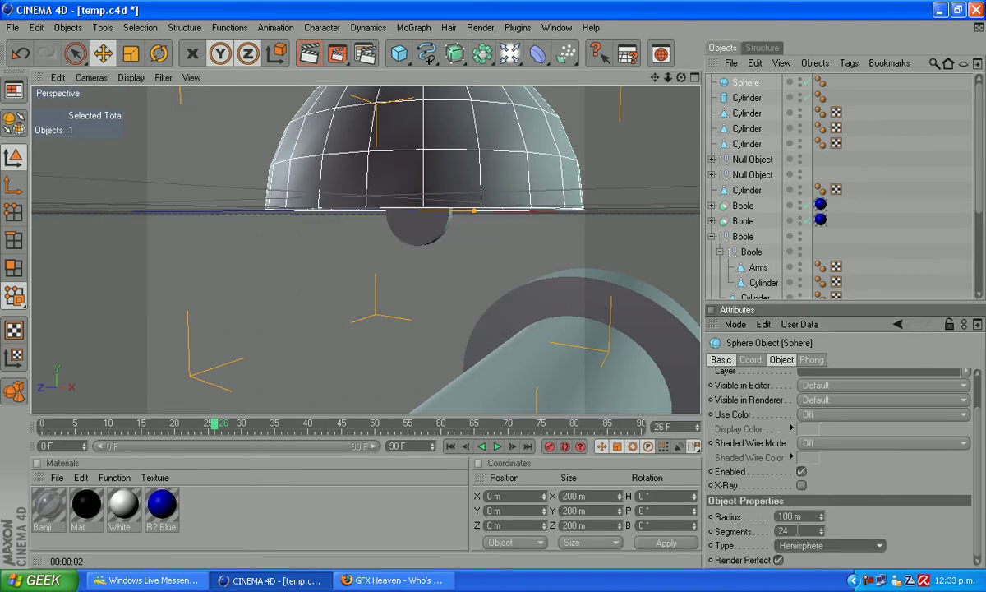
pyautogui.moveTo(789, 516); pyautogui.dragTo(700, 512)
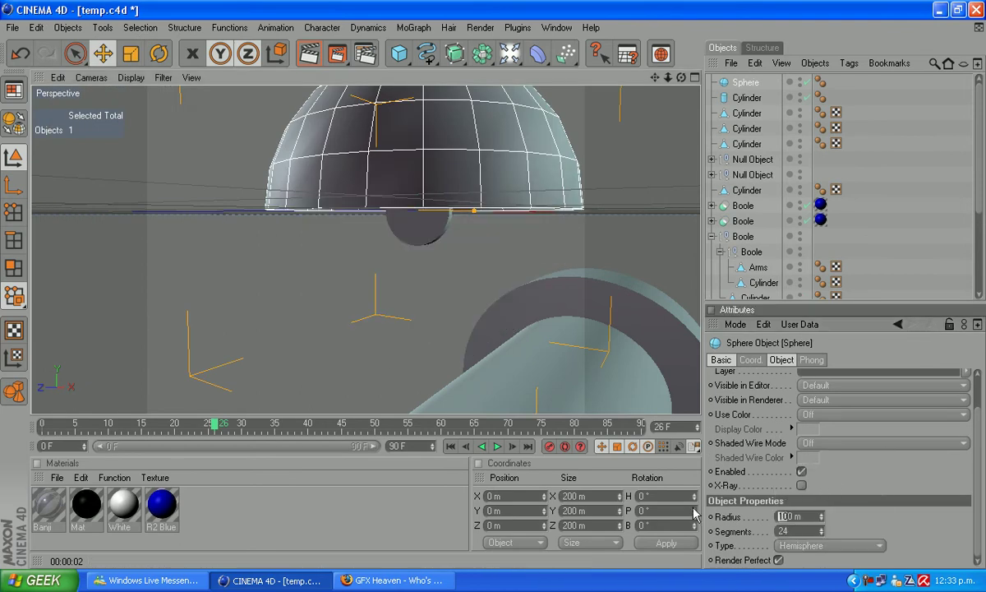
pyautogui.write('2')
pyautogui.press('Return')
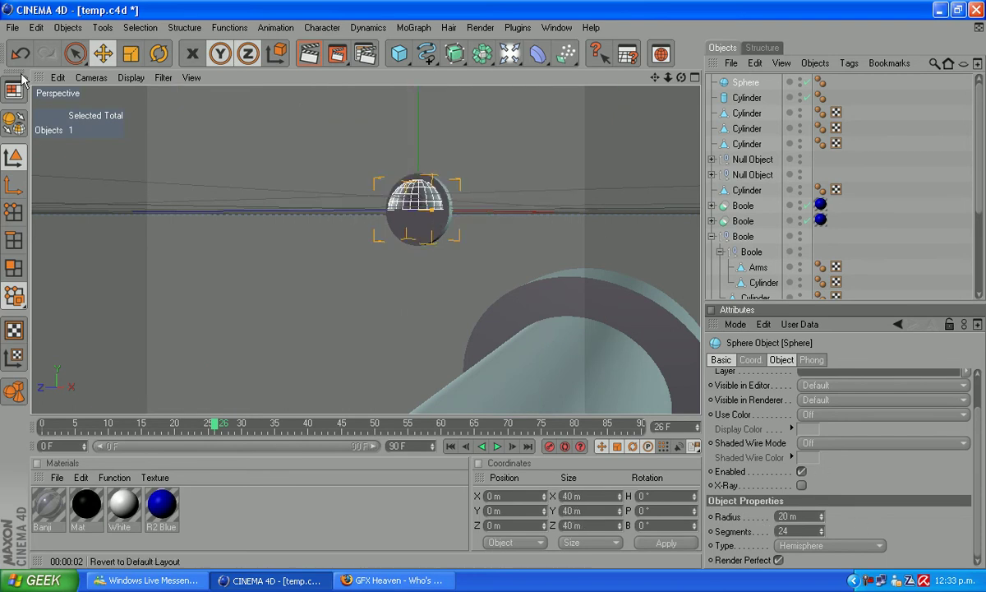
# Unlock the X axis and rotate the hemisphere to a bank angle of -90°.
pyautogui.click(192, 53)
pyautogui.click(159, 54)
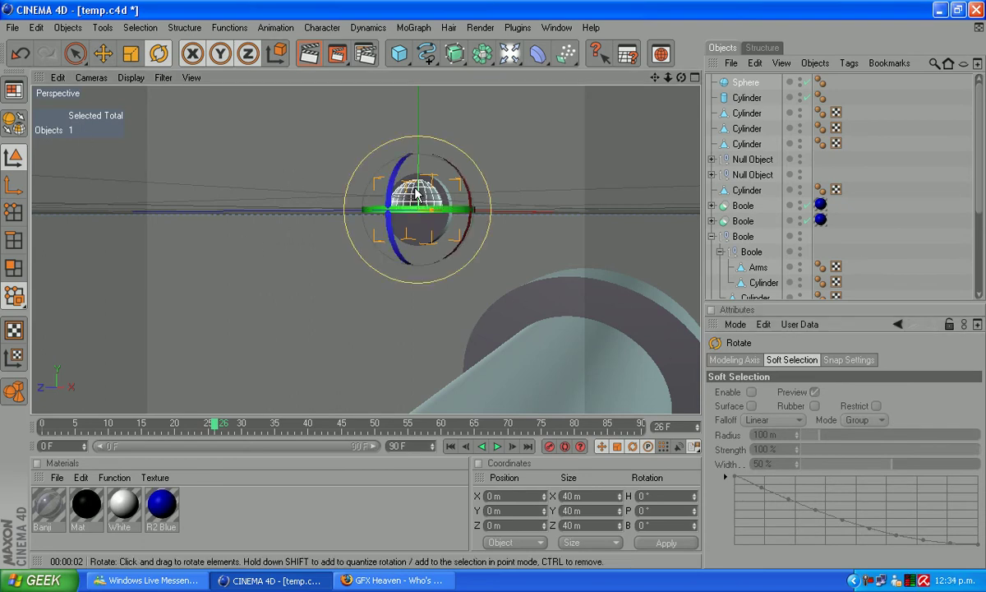
pyautogui.press('super')
pyautogui.moveTo(398, 176); pyautogui.dragTo(399, 267)
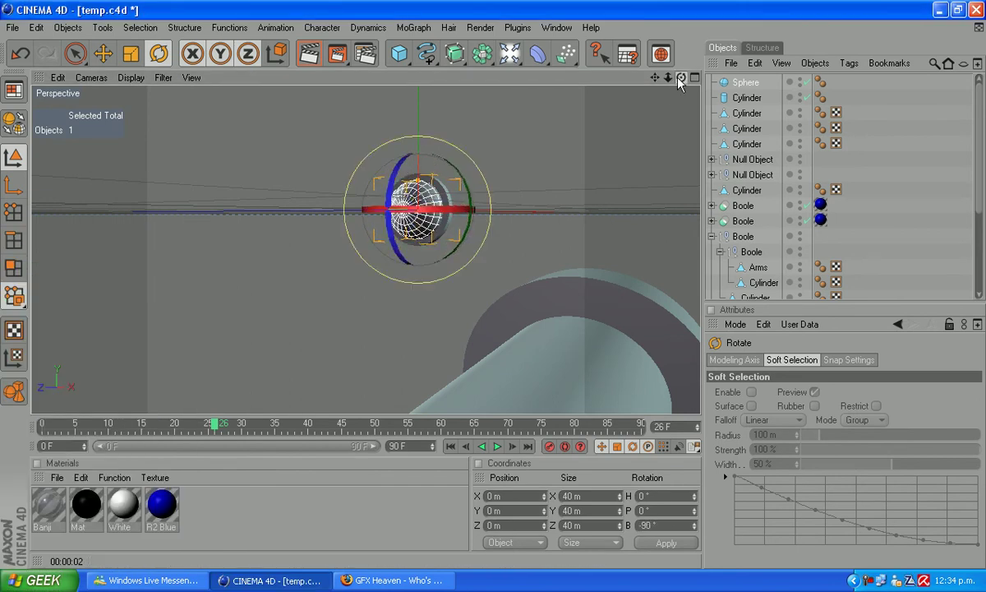
# Group the hemisphere and the flat cylinder under one null object.
pyautogui.moveTo(668, 78); pyautogui.dragTo(650, 115)
pyautogui.moveTo(682, 77); pyautogui.dragTo(514, 100)
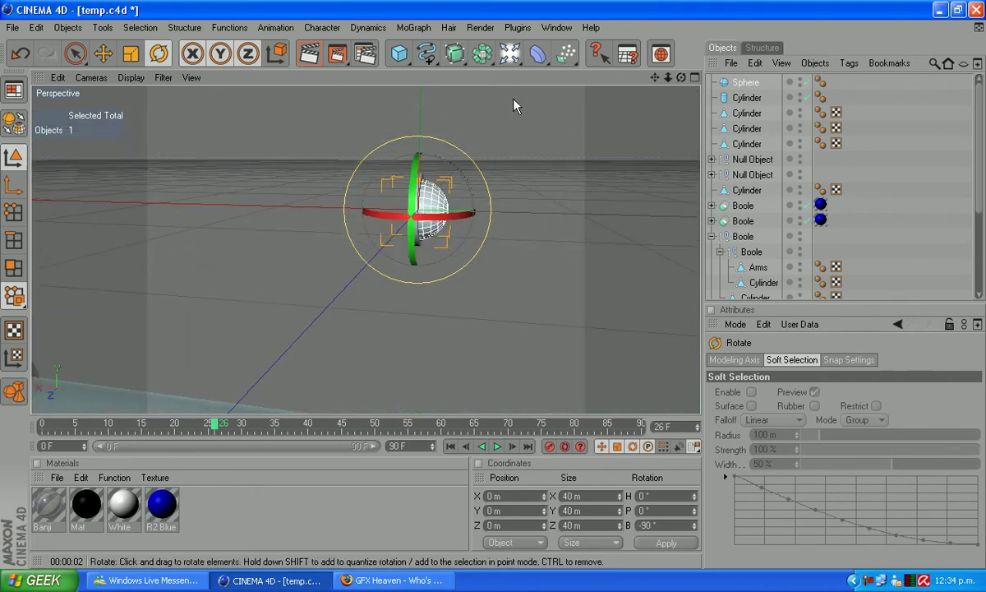
pyautogui.keyDown('ctrl'); pyautogui.click(747, 98); pyautogui.keyUp('ctrl')
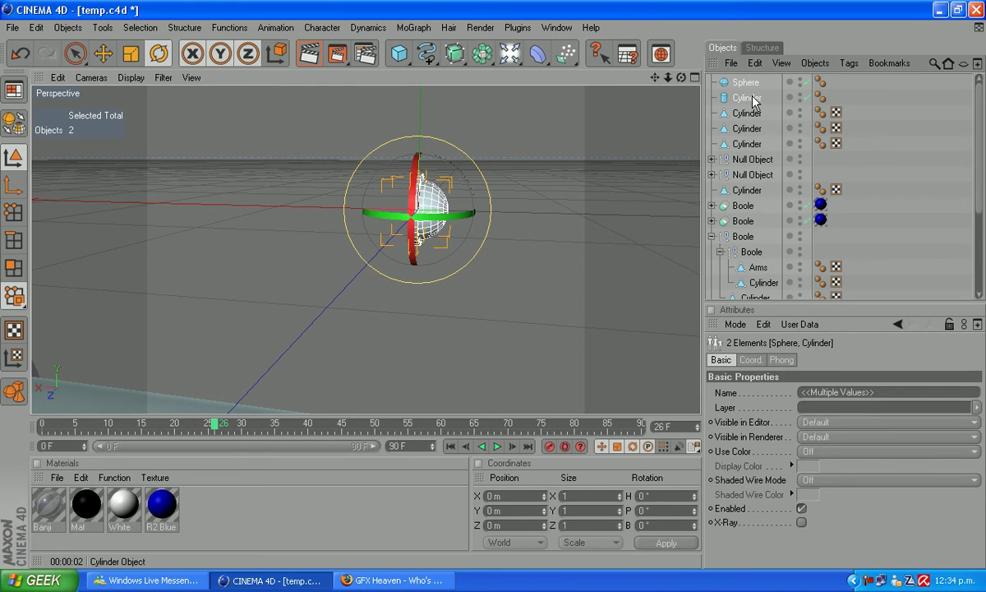
pyautogui.hotkey('alt', 'g')
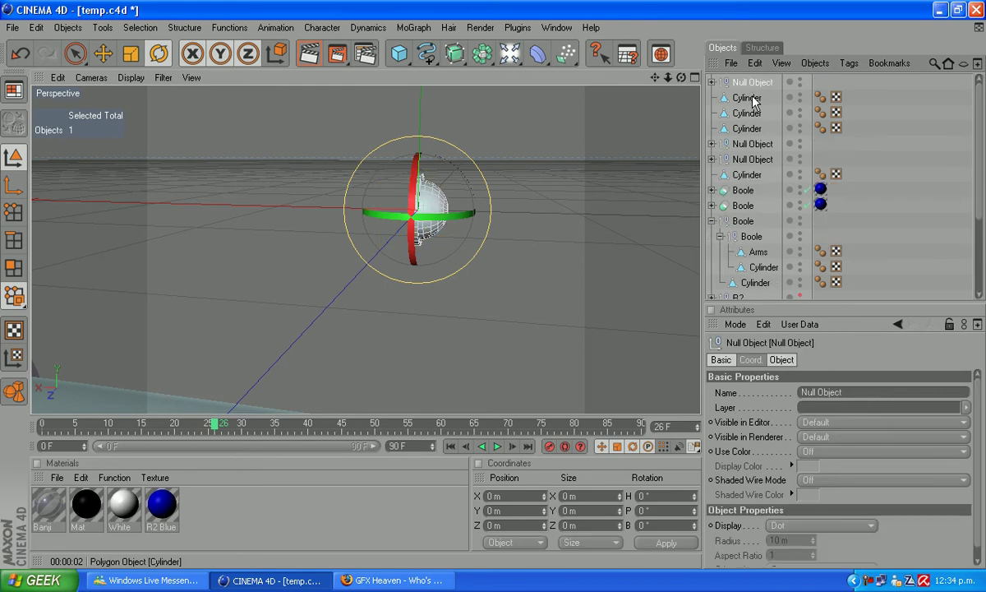
# Move the grouped button to the outer face of the arm's shoulder, at about X -780 m, Y -365 m, Z -124 m.
pyautogui.click(103, 53)
pyautogui.moveTo(339, 212); pyautogui.dragTo(588, 269)
pyautogui.moveTo(402, 264); pyautogui.dragTo(555, 253)
pyautogui.moveTo(656, 80); pyautogui.dragTo(338, 286)
pyautogui.moveTo(302, 361); pyautogui.dragTo(292, 360)
pyautogui.moveTo(309, 412); pyautogui.dragTo(420, 283)
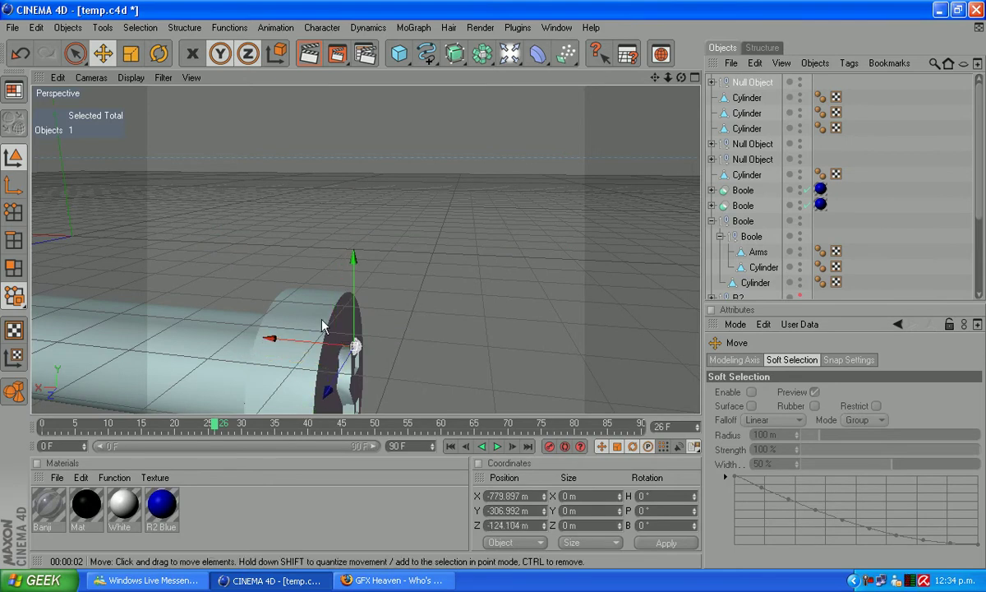
pyautogui.moveTo(352, 257); pyautogui.dragTo(351, 277)
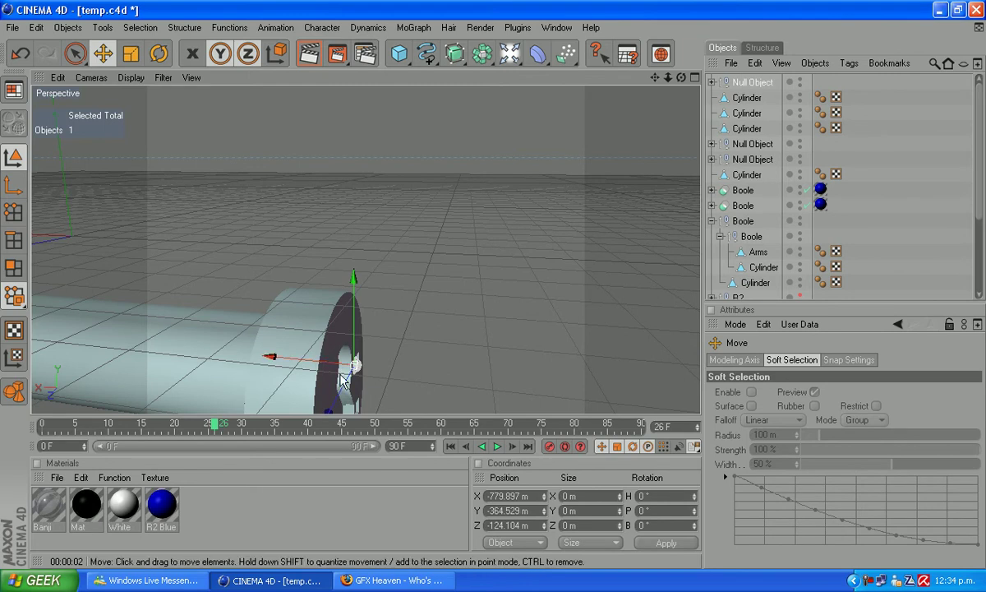
# Fit the grouped button into the upper square recess of the arm, at about X -770.5 m, Y -371 m, Z -151 m.
pyautogui.moveTo(666, 78); pyautogui.dragTo(355, 334)
pyautogui.moveTo(263, 404); pyautogui.dragTo(313, 363)
pyautogui.moveTo(299, 267); pyautogui.dragTo(299, 277)
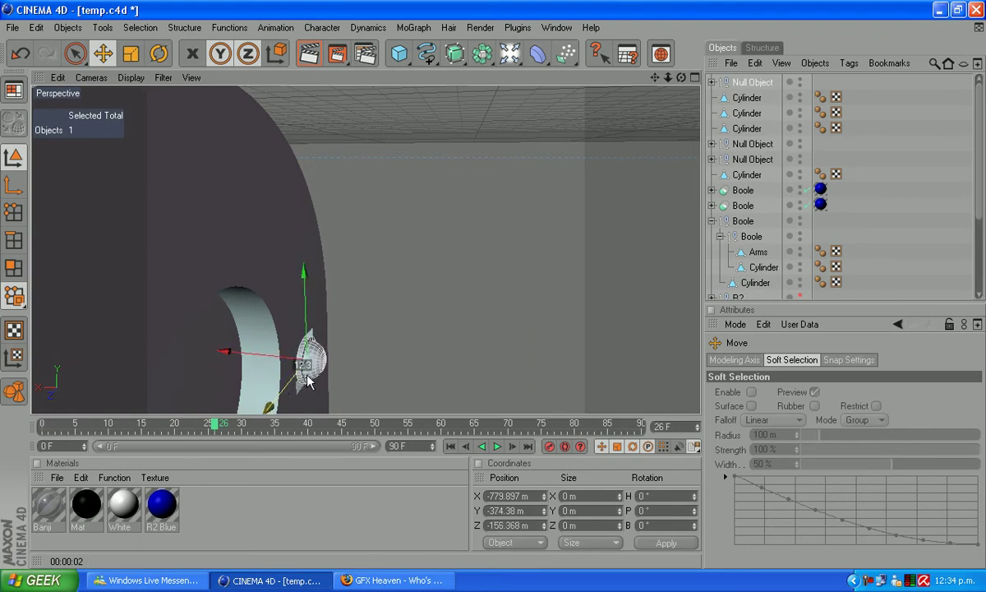
pyautogui.moveTo(273, 362); pyautogui.dragTo(261, 361)
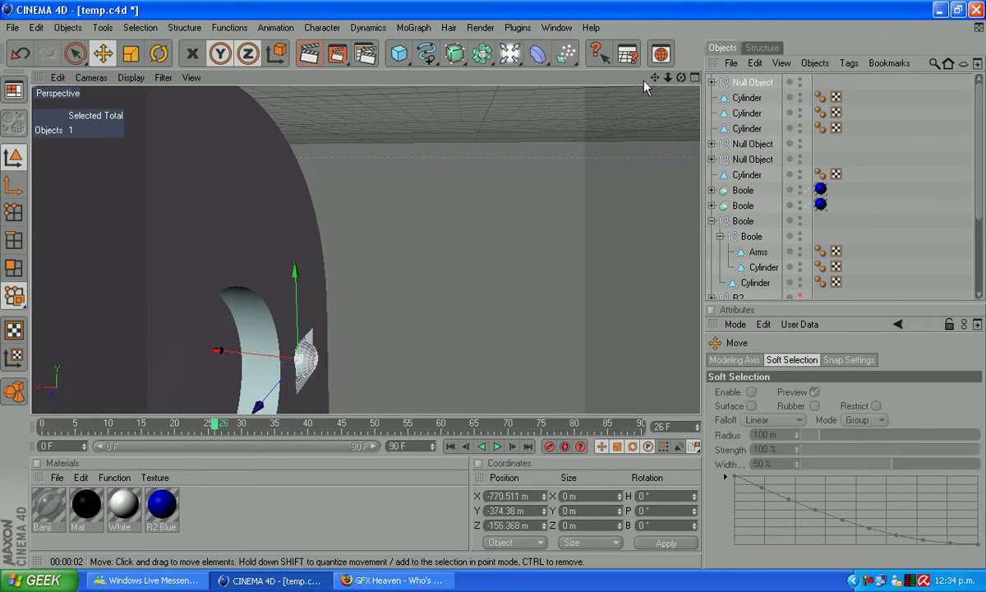
pyautogui.moveTo(683, 77); pyautogui.dragTo(479, 128)
pyautogui.moveTo(245, 365); pyautogui.dragTo(240, 366)
pyautogui.moveTo(298, 317); pyautogui.dragTo(297, 320)
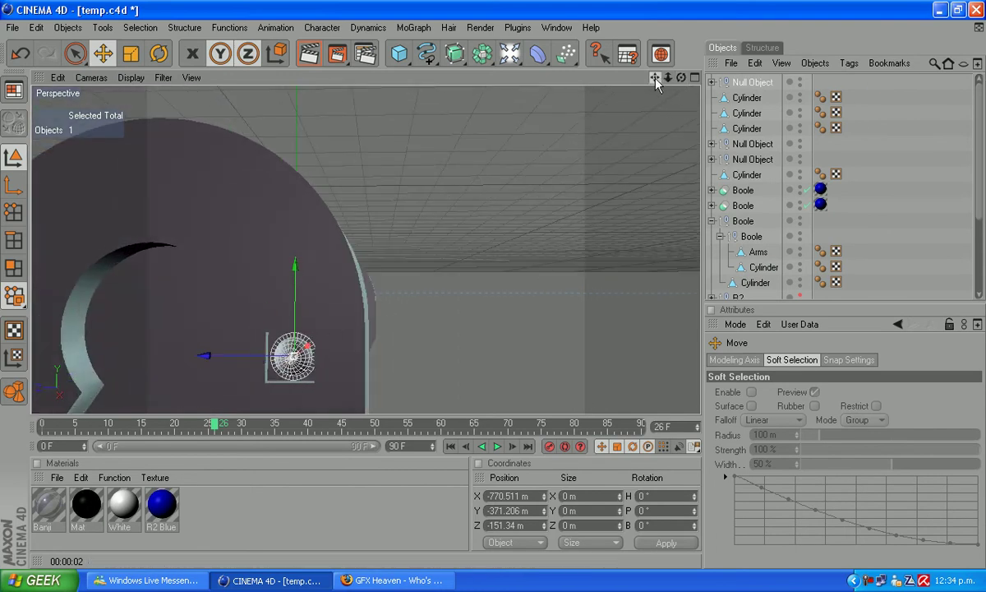
# Centre the button group horizontally in the square recess by shifting it to about Z -148.7 m.
pyautogui.moveTo(656, 82); pyautogui.dragTo(617, 202)
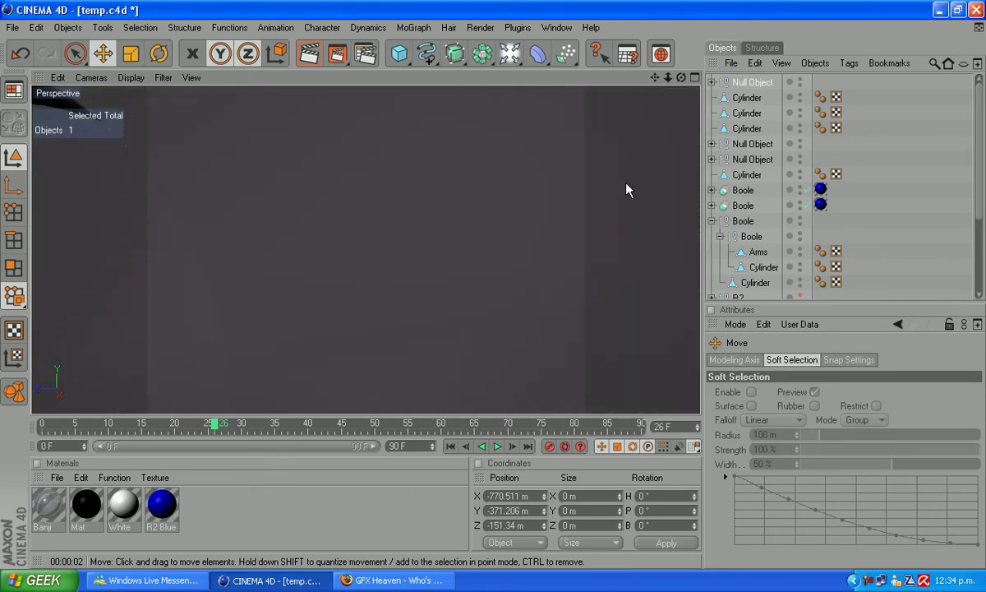
pyautogui.hotkey('ctrl', 'shift', 'z')
pyautogui.moveTo(655, 78); pyautogui.dragTo(643, 143)
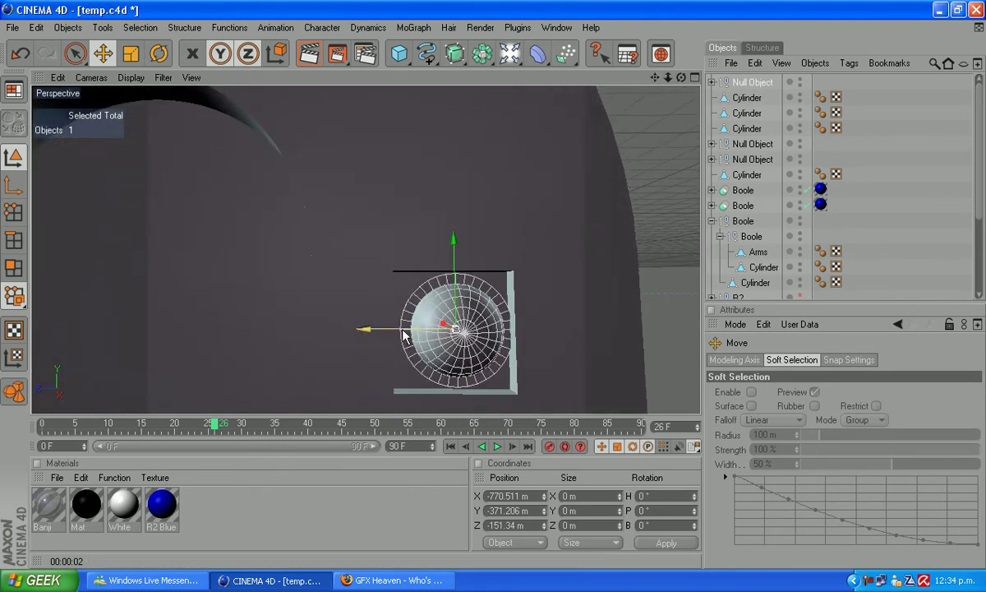
pyautogui.moveTo(403, 334); pyautogui.dragTo(413, 332)
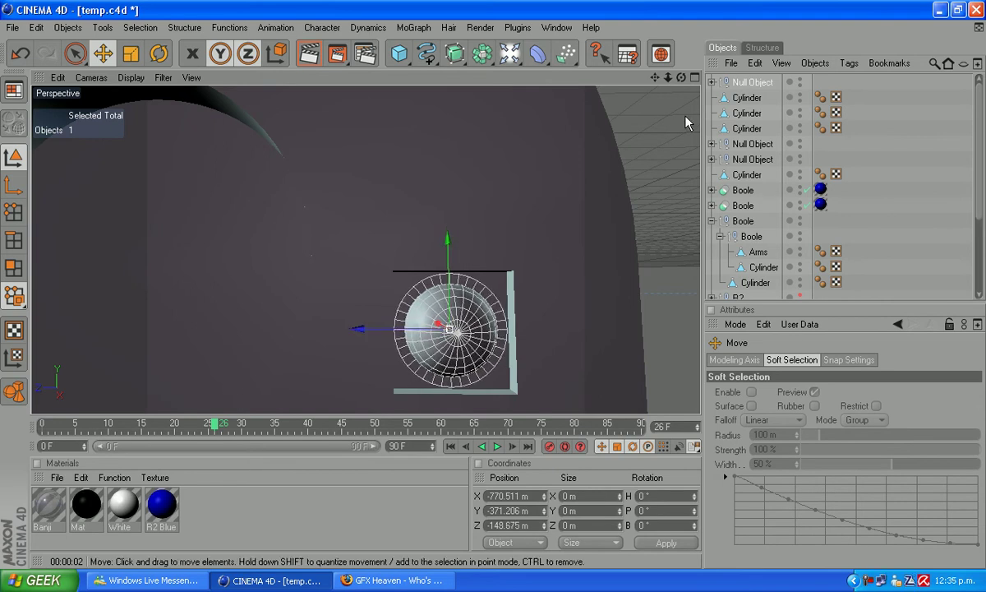
# Duplicate the button group and fit the copy into the arm's lower square recess, at about Y -518.6 m.
pyautogui.click(731, 83)
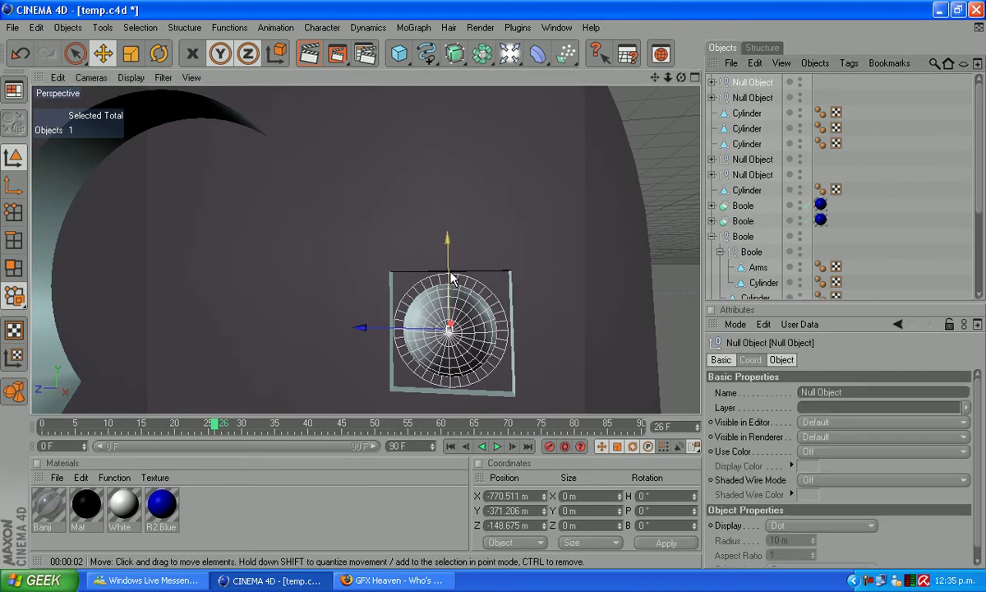
pyautogui.keyDown('ctrl'); pyautogui.moveTo(449, 241); pyautogui.dragTo(452, 353); pyautogui.keyUp('ctrl')
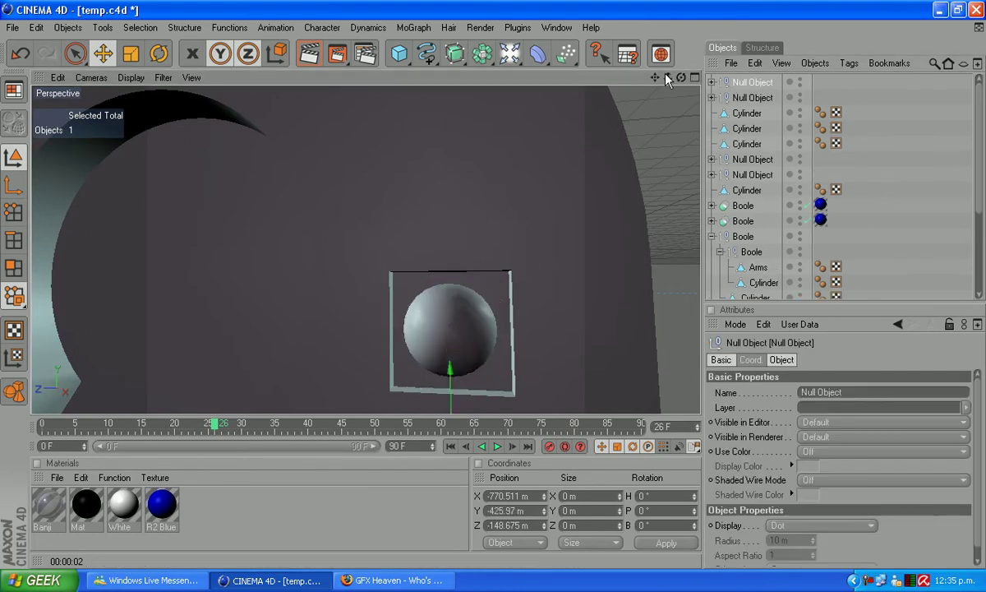
pyautogui.moveTo(660, 75); pyautogui.dragTo(675, 5)
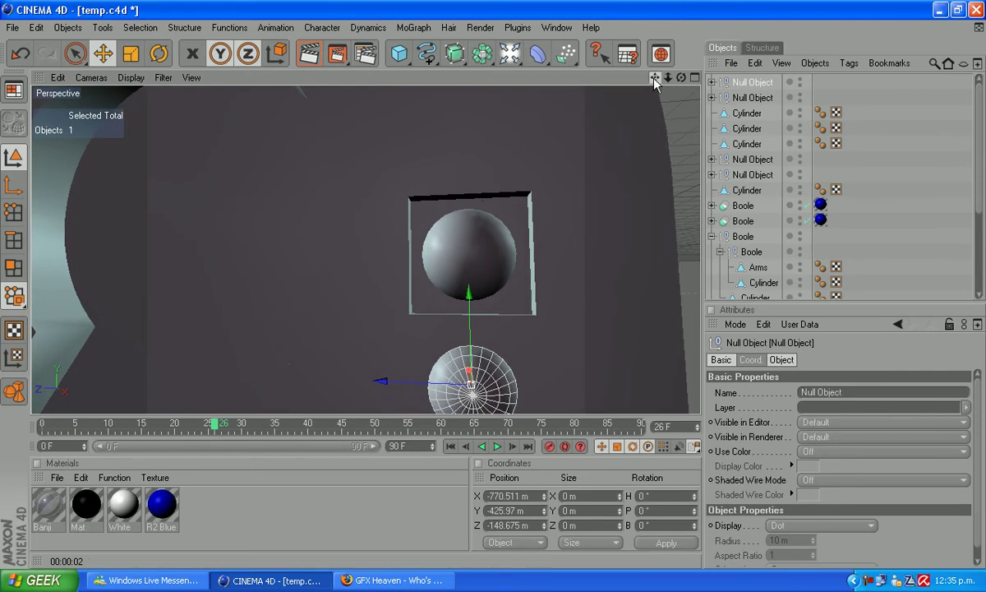
pyautogui.moveTo(654, 71); pyautogui.dragTo(656, 3)
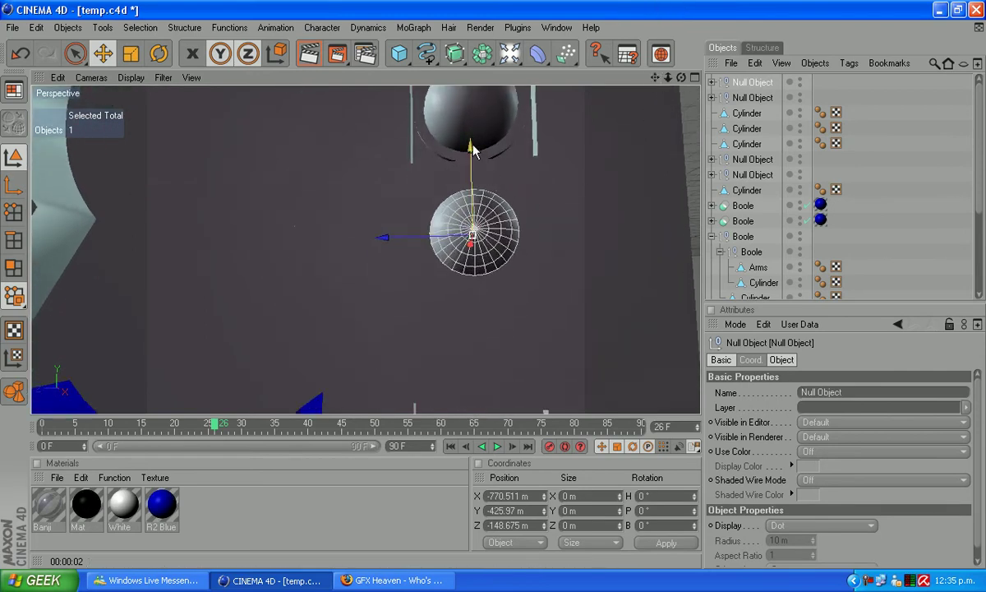
pyautogui.moveTo(471, 146); pyautogui.dragTo(475, 292)
pyautogui.moveTo(673, 74); pyautogui.dragTo(663, 7)
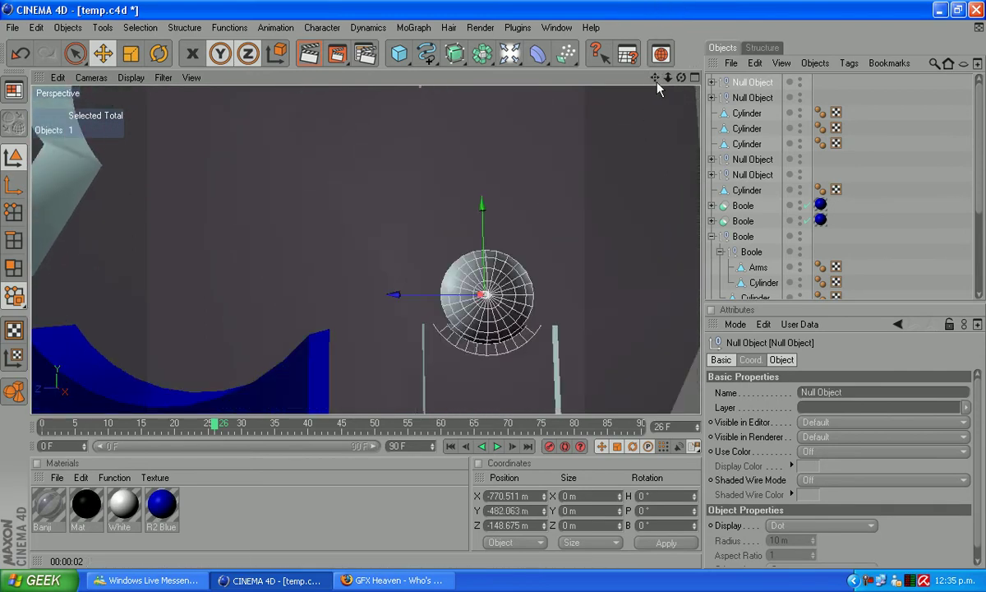
pyautogui.moveTo(655, 79); pyautogui.dragTo(655, 13)
pyautogui.moveTo(485, 135); pyautogui.dragTo(464, 223)
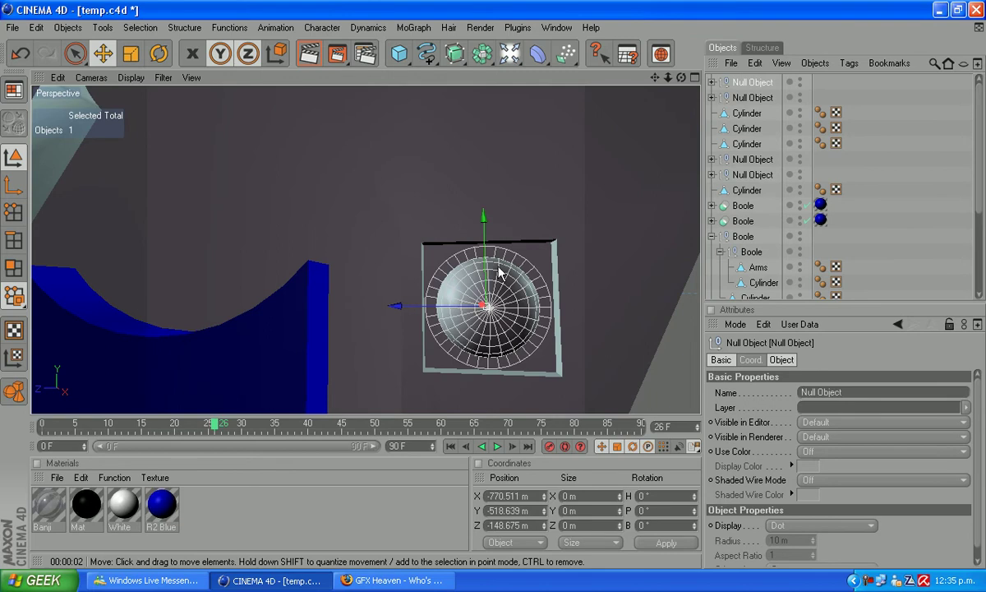
# Duplicate the lower button group and place the copy on the opposite arm by setting its X position to 770.511 m.
pyautogui.click(741, 85)
pyautogui.hotkey('ctrl', 'c')
pyautogui.hotkey('ctrl', 'v')
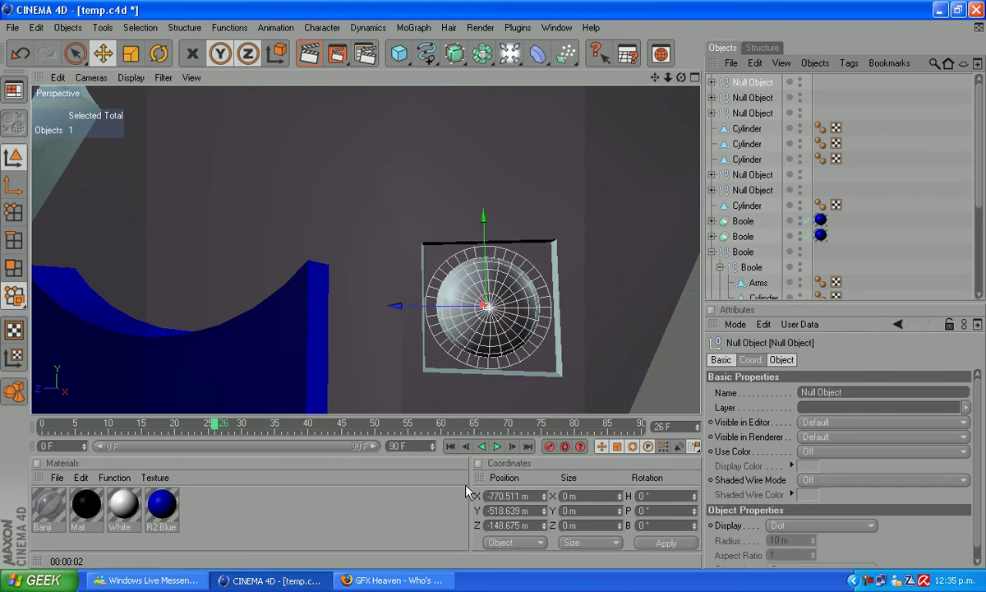
pyautogui.click(491, 496)
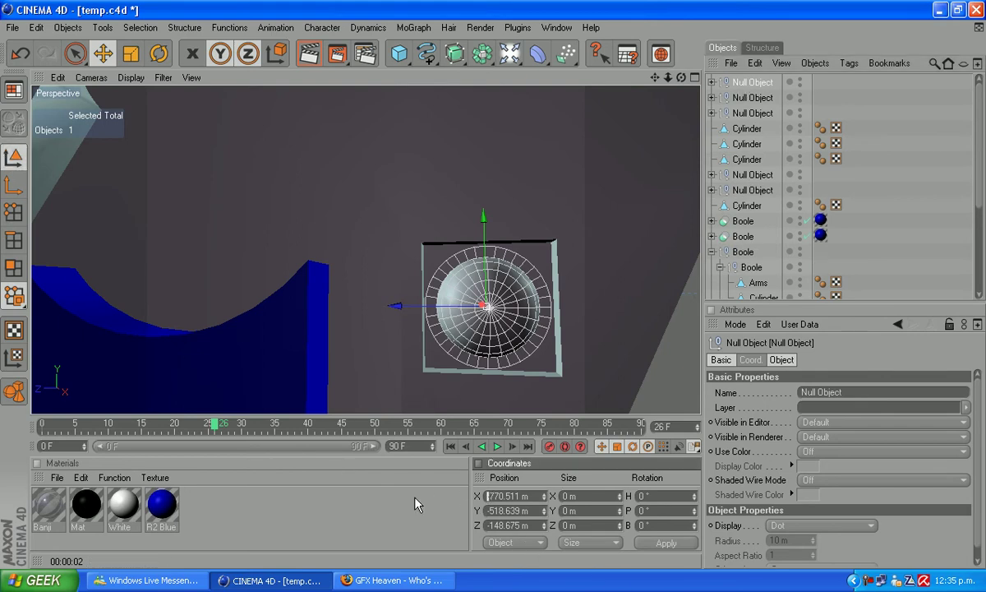
pyautogui.click(693, 547)
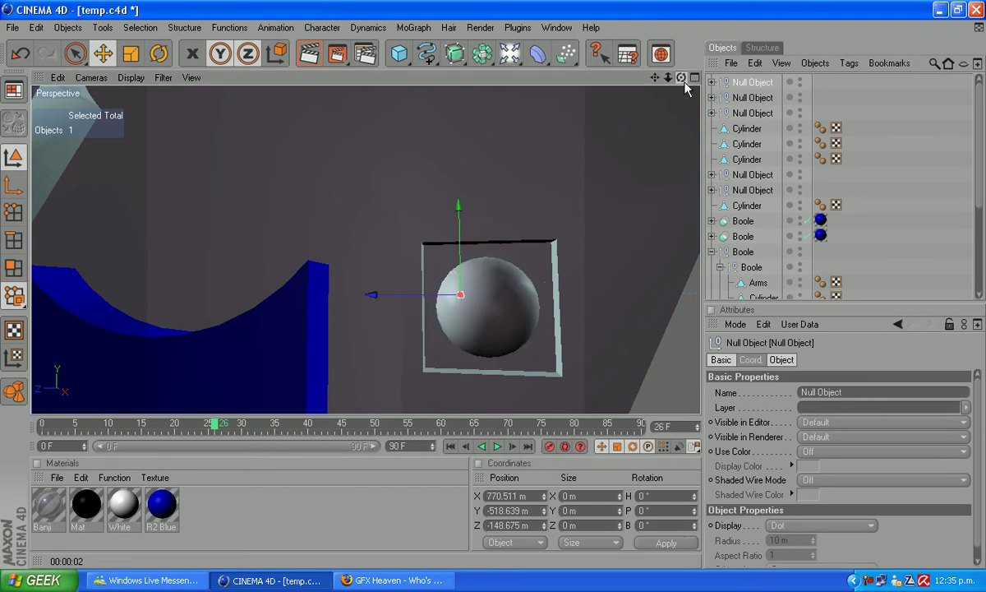
# Rotate the copied button on the opposite arm to a heading of 180° so its dome faces outward.
pyautogui.moveTo(682, 78); pyautogui.dragTo(703, 41)
pyautogui.moveTo(681, 77); pyautogui.dragTo(559, 313)
pyautogui.moveTo(655, 77); pyautogui.dragTo(573, 314)
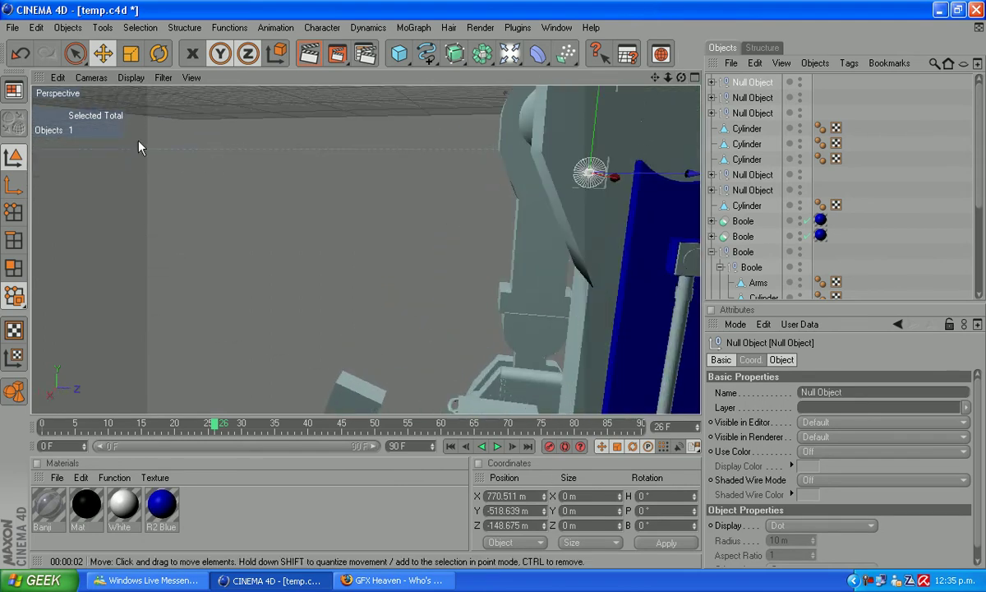
pyautogui.click(159, 54)
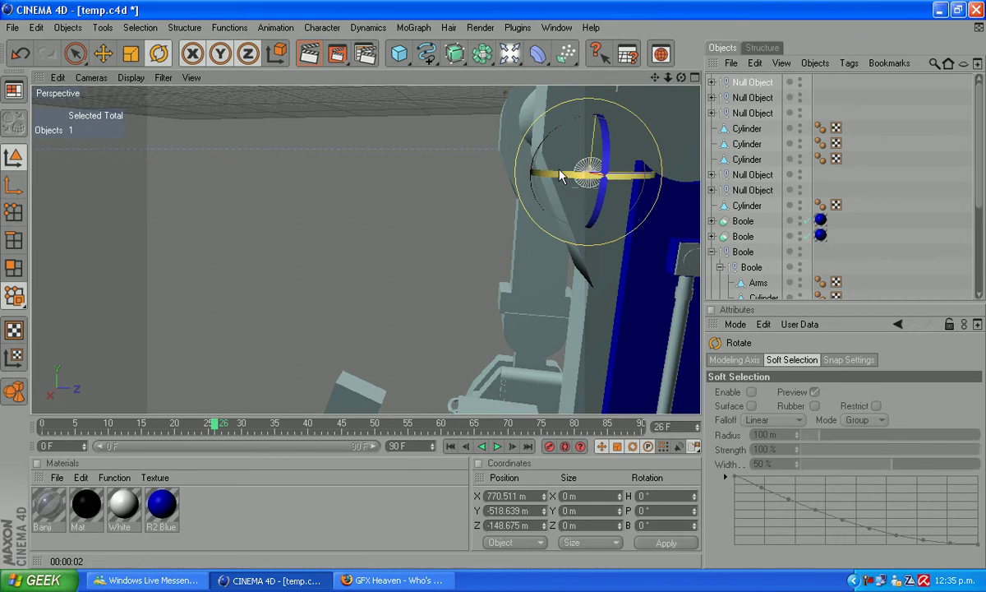
pyautogui.moveTo(560, 172); pyautogui.dragTo(691, 204)
# Duplicate the rotated button and raise the copy into the opposite arm's upper square recess, at about Y -371.2 m.
pyautogui.moveTo(655, 77); pyautogui.dragTo(485, 130)
pyautogui.scroll(3, 498, 313)
pyautogui.click(739, 84)
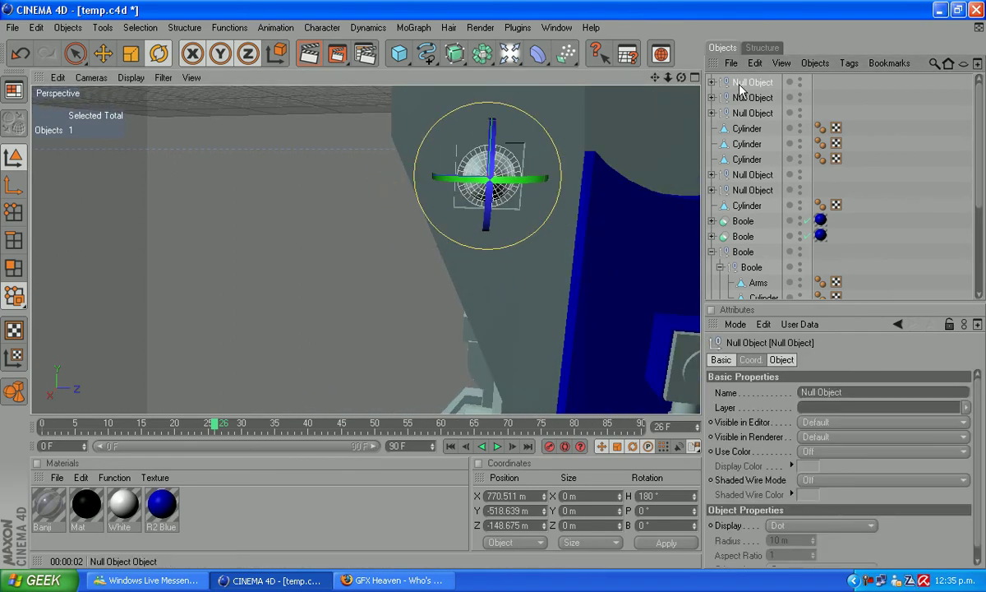
pyautogui.hotkey('ctrl', 'c')
pyautogui.hotkey('ctrl', 'v')
pyautogui.click(103, 53)
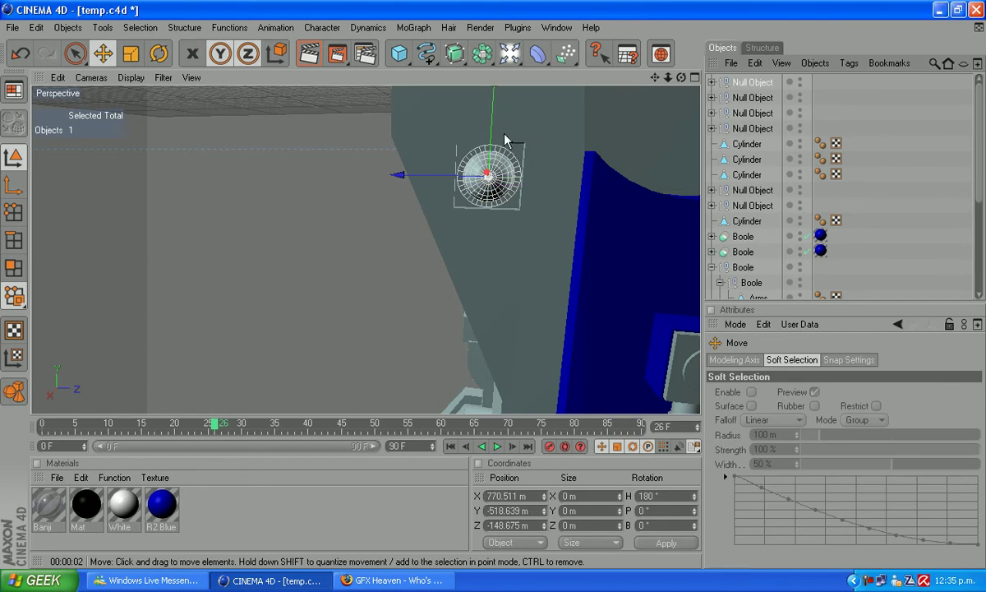
pyautogui.moveTo(497, 124); pyautogui.dragTo(493, 59)
pyautogui.moveTo(655, 77); pyautogui.dragTo(655, 278)
pyautogui.moveTo(489, 239); pyautogui.dragTo(485, 106)
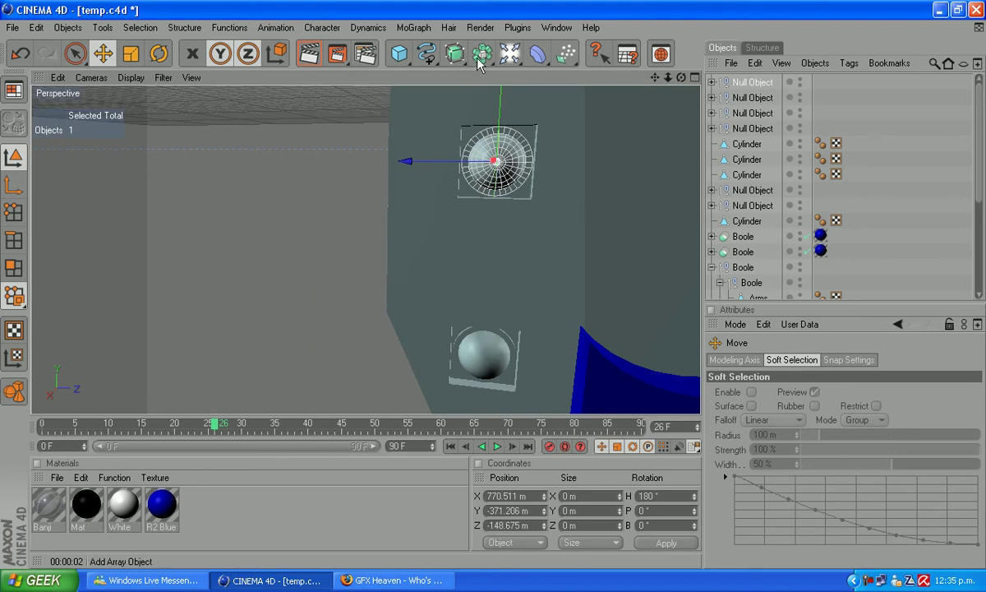
# Render the view to examine the two buttons in the opposite arm's recesses.
pyautogui.click(481, 27)
pyautogui.click(497, 47)
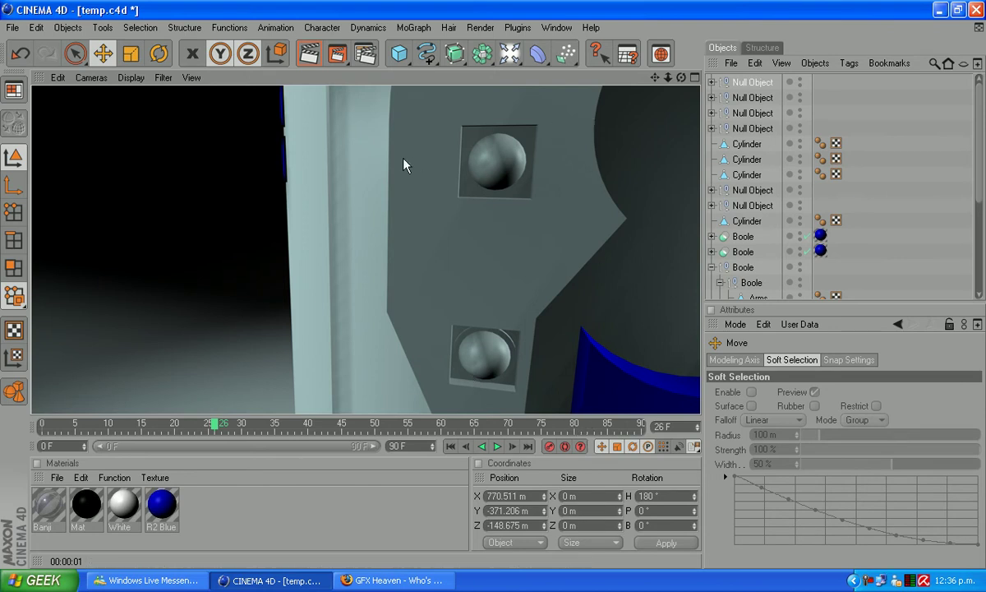
pyautogui.keyDown('alt'); pyautogui.moveTo(642, 90); pyautogui.dragTo(498, 205); pyautogui.keyUp('alt')
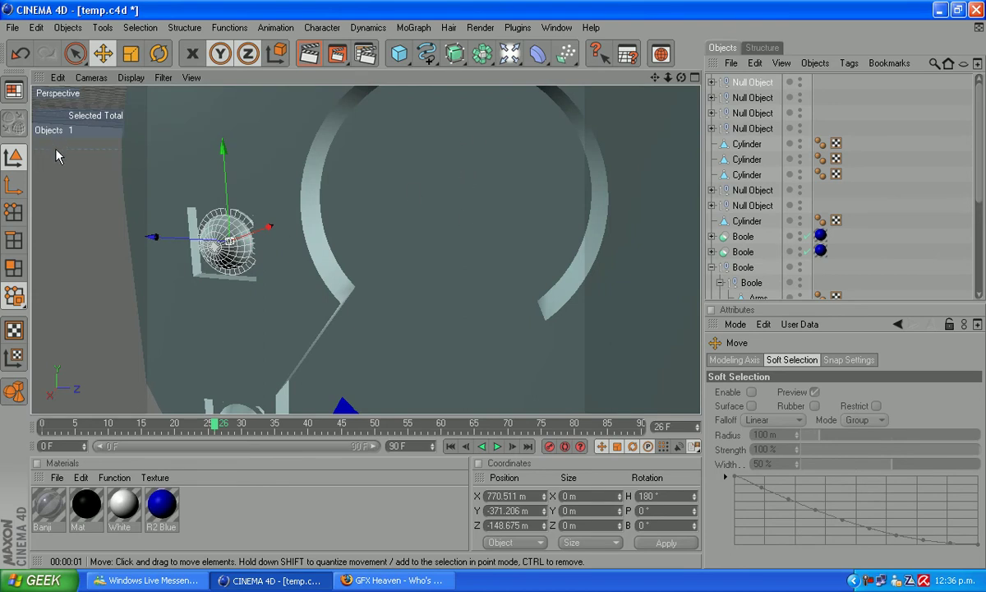
# Create a new empty scene and add a cylinder primitive to it.
pyautogui.click(13, 27)
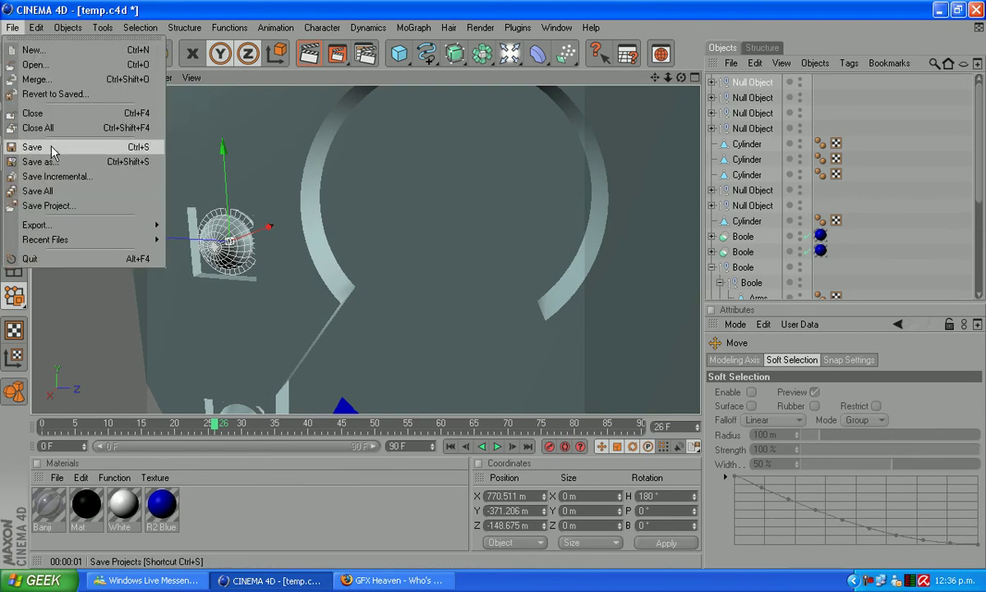
pyautogui.click(47, 50)
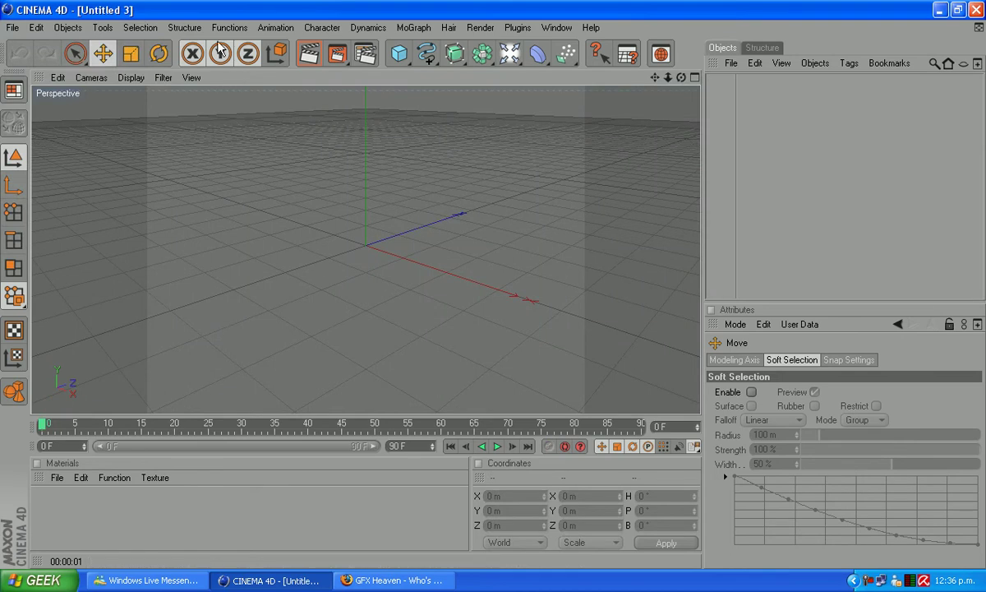
pyautogui.click(67, 27)
pyautogui.moveTo(127, 80)
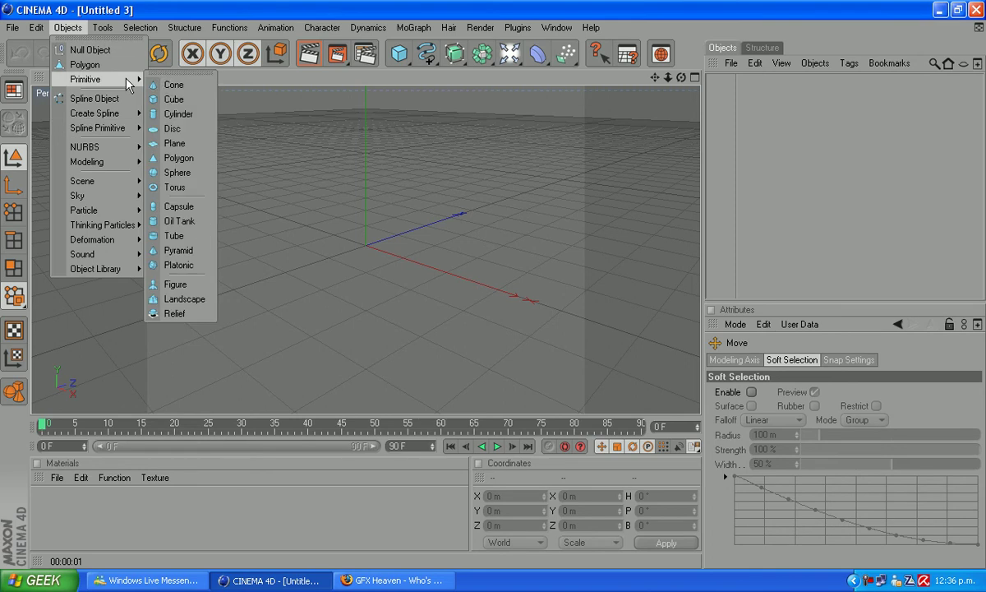
pyautogui.click(178, 113)
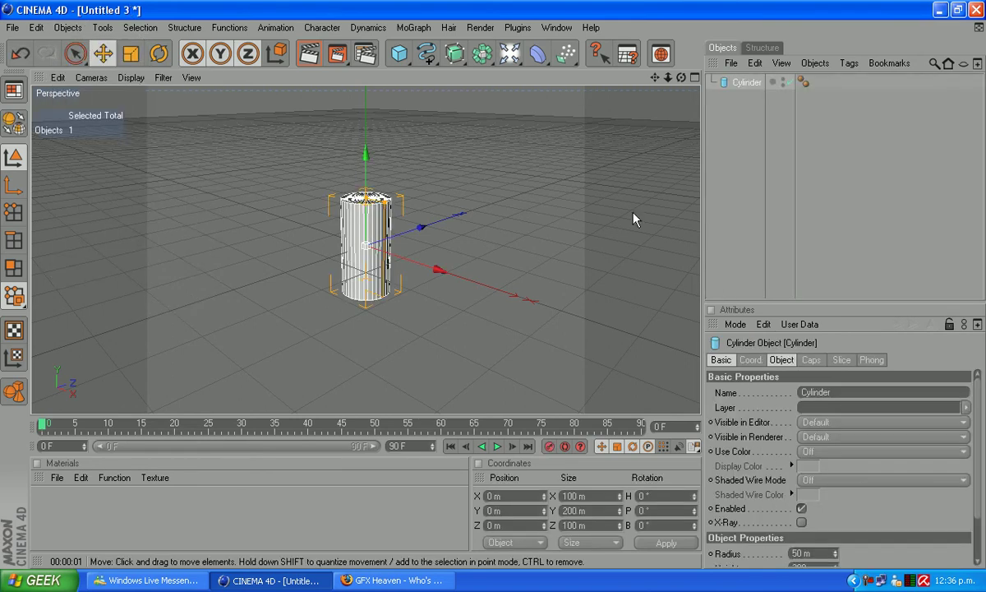
# Set the cylinder's radius to 40 m and its height to 5 m.
pyautogui.moveTo(653, 78); pyautogui.dragTo(653, 60)
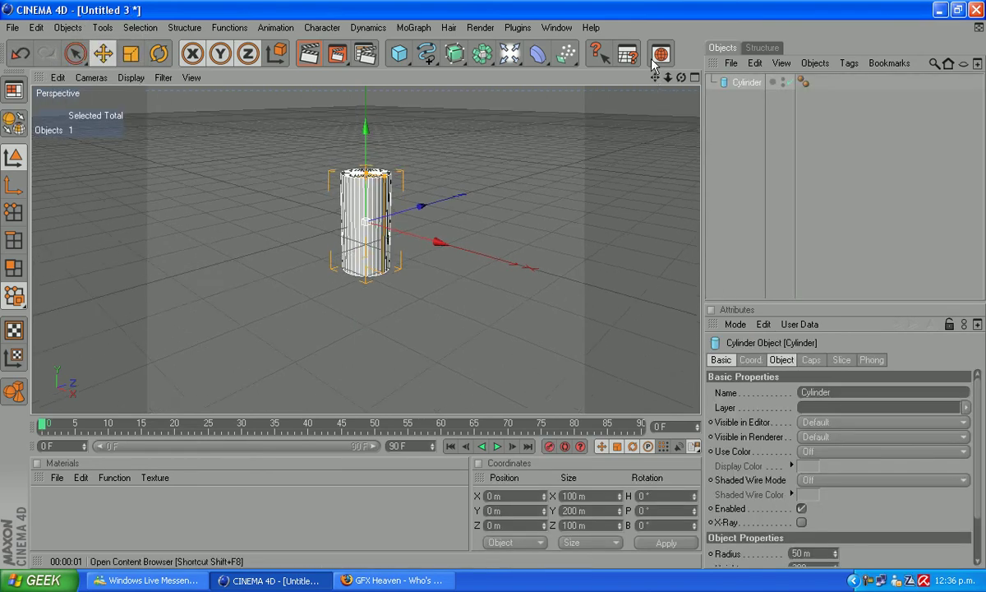
pyautogui.scroll(-1, 815, 481)
pyautogui.scroll(-2, 822, 476)
pyautogui.doubleClick(799, 500)
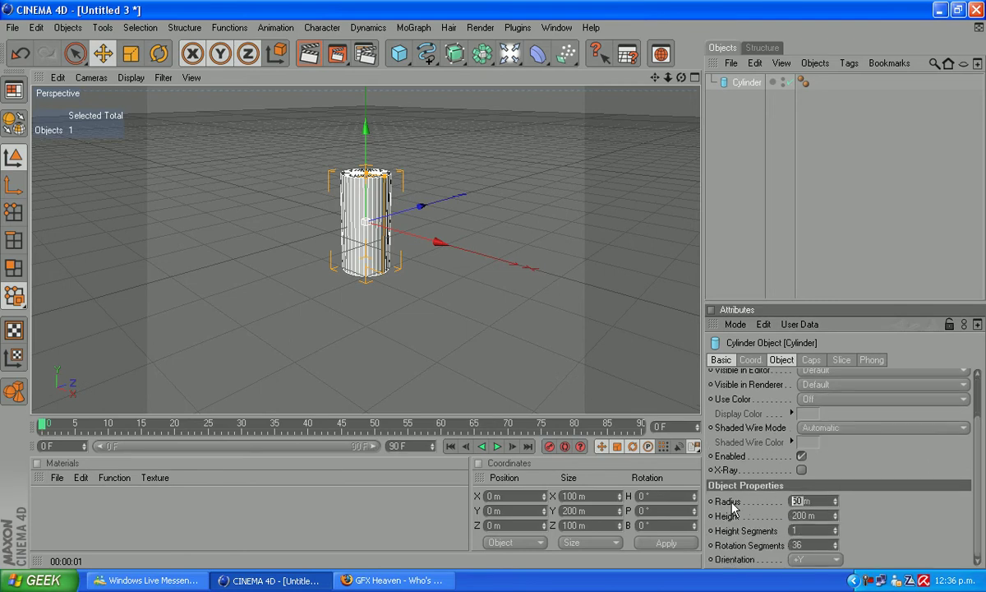
pyautogui.write('40')
pyautogui.press('Tab')
pyautogui.write('5')
pyautogui.press('Return')
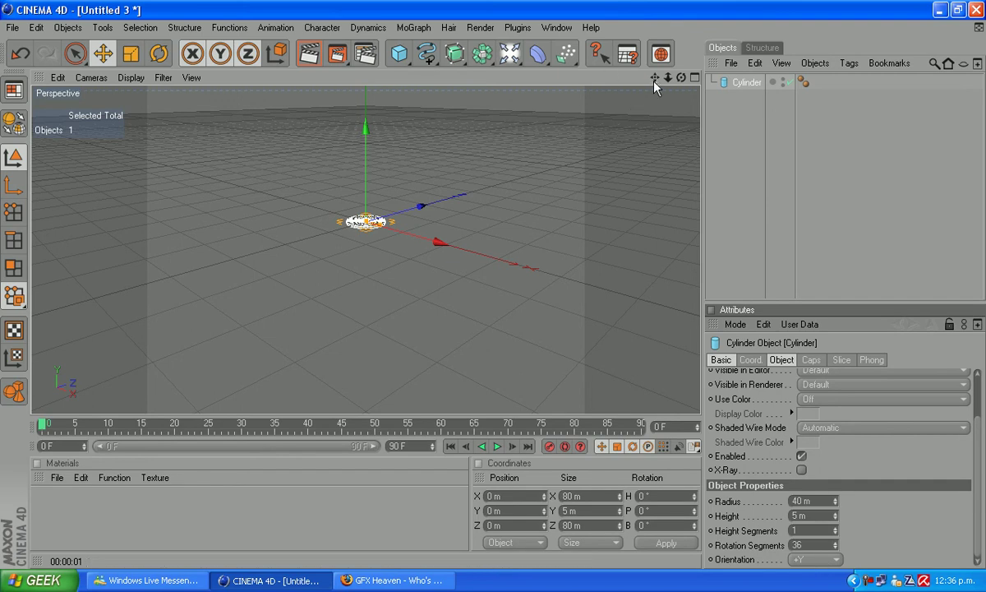
# Convert the flat cylinder to an editable polygon object, ready for polygon selection with Live Selection.
pyautogui.moveTo(654, 80); pyautogui.dragTo(623, 93)
pyautogui.scroll(3, 524, 282)
pyautogui.scroll(5, 536, 278)
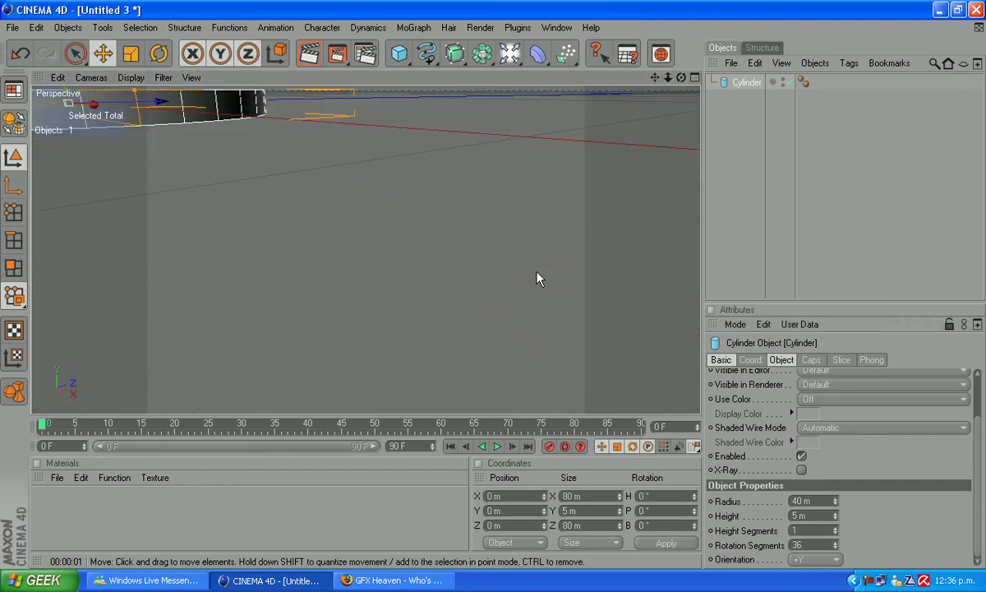
pyautogui.scroll(-2, 535, 278)
pyautogui.moveTo(682, 78); pyautogui.dragTo(892, 7)
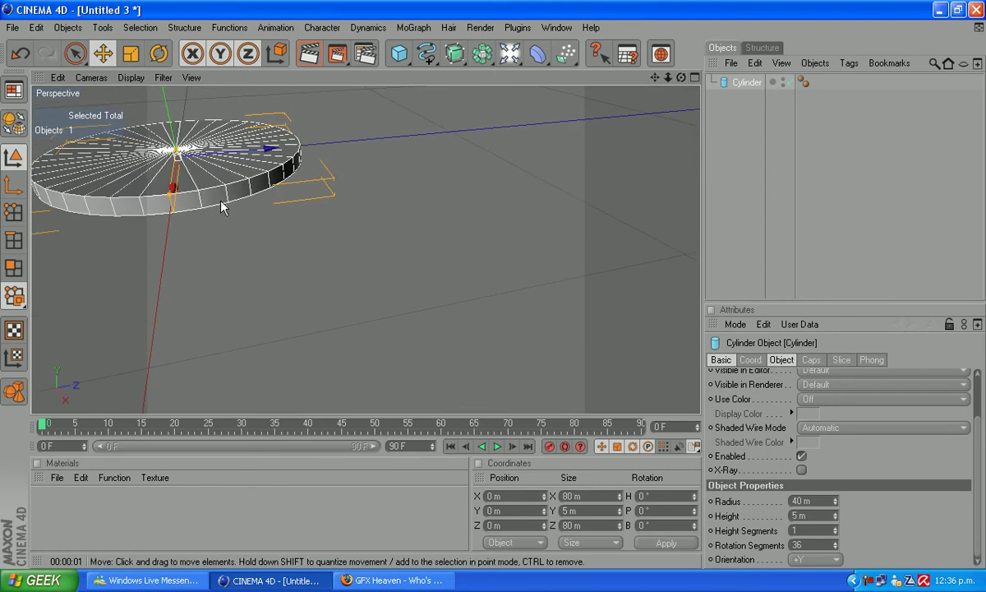
pyautogui.click(13, 267)
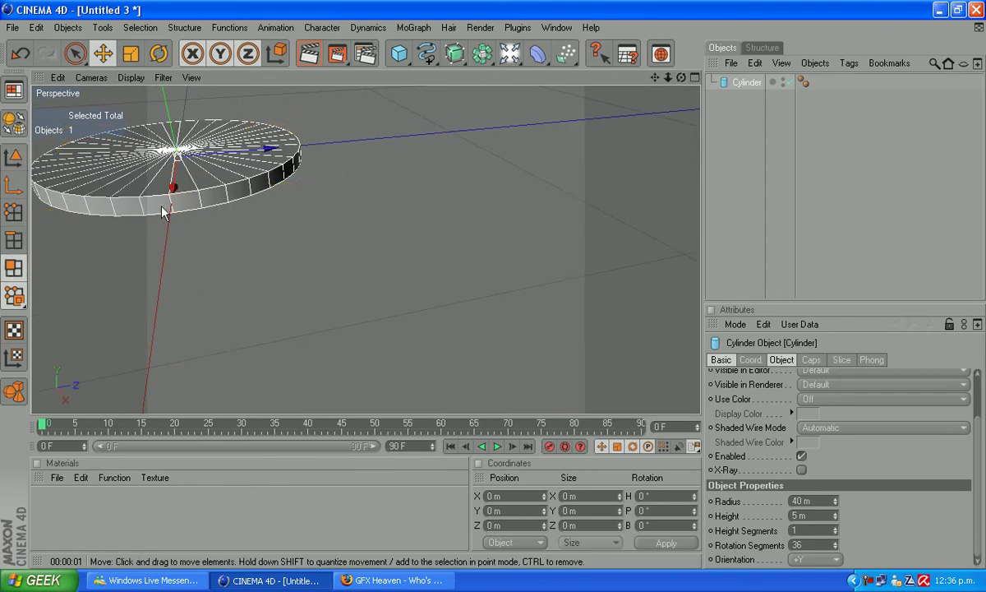
pyautogui.click(75, 54)
pyautogui.moveTo(655, 78); pyautogui.dragTo(714, 100)
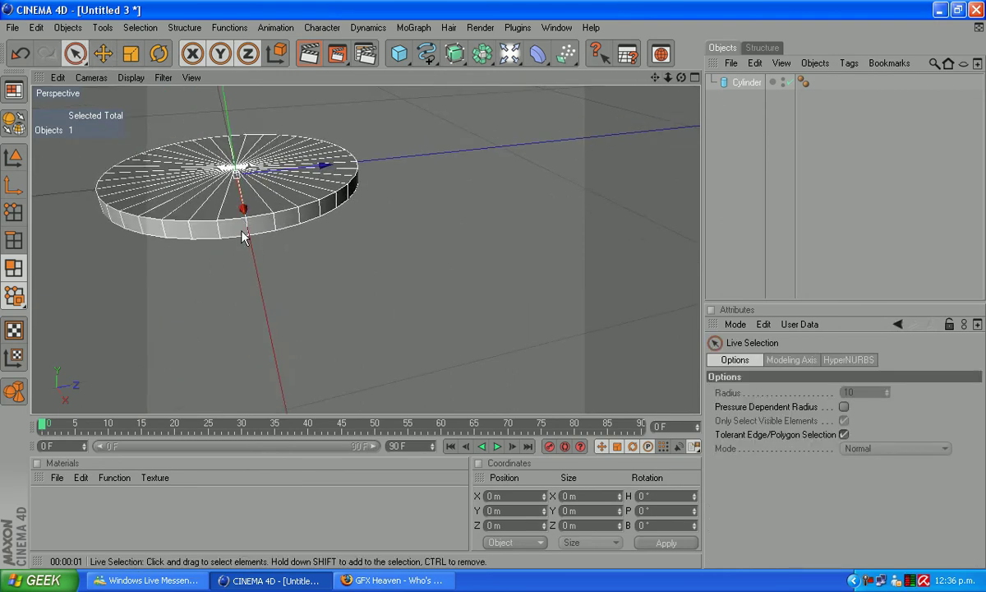
pyautogui.press('c')
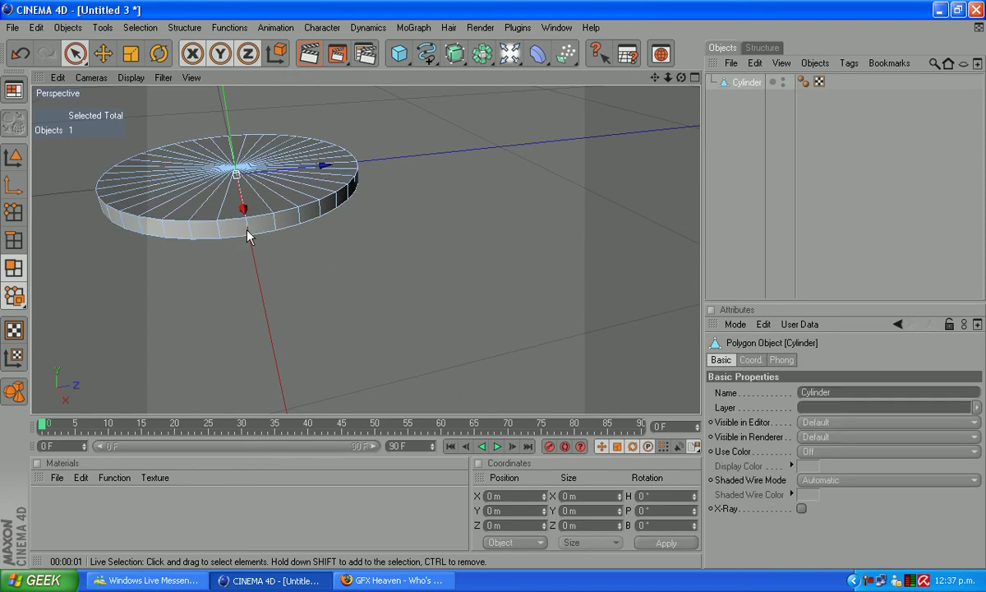
# Select four adjacent side polygons on the disc's rim, centred on the X axis.
pyautogui.click(230, 226)
pyautogui.moveTo(217, 234)
pyautogui.mouseDown()
pyautogui.moveTo(146, 226)
pyautogui.moveTo(239, 239)
pyautogui.moveTo(232, 230)
pyautogui.mouseUp()
pyautogui.keyDown('ctrl'); pyautogui.click(213, 212); pyautogui.keyUp('ctrl')
pyautogui.keyDown('ctrl'); pyautogui.click(152, 227); pyautogui.keyUp('ctrl')
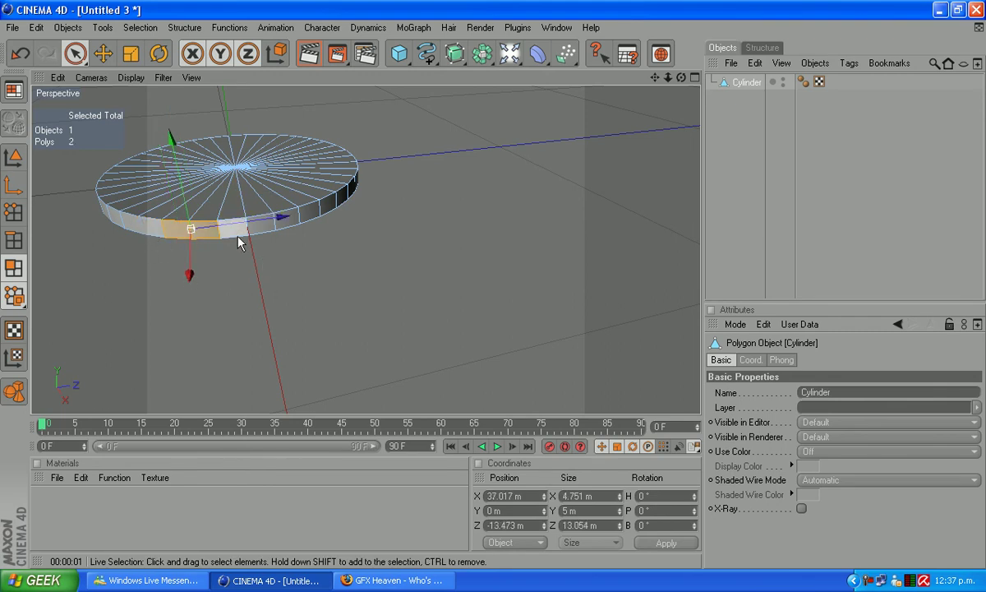
pyautogui.keyDown('shift'); pyautogui.click(237, 235); pyautogui.keyUp('shift')
pyautogui.keyDown('ctrl'); pyautogui.click(170, 233); pyautogui.keyUp('ctrl')
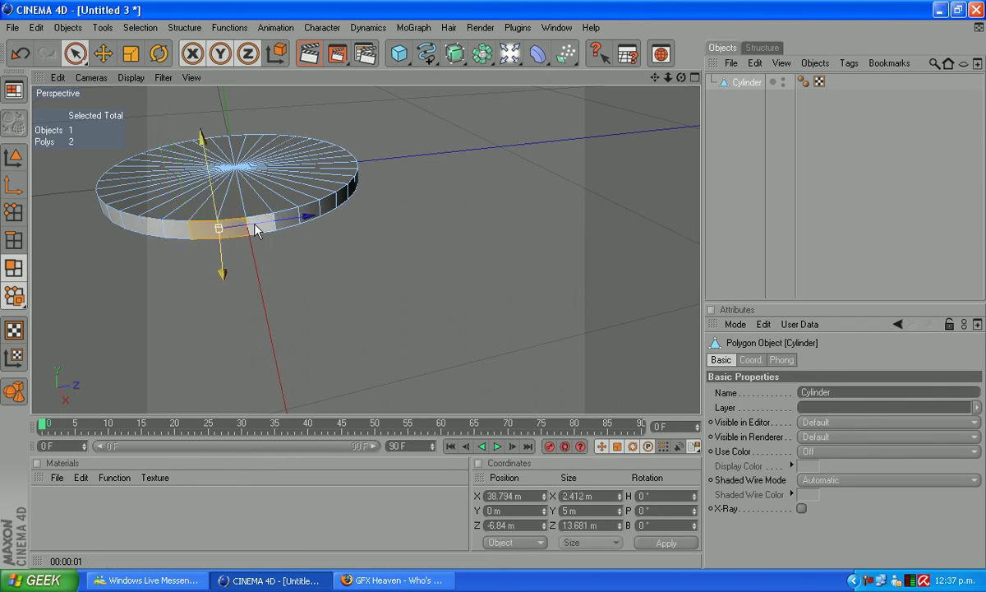
pyautogui.keyDown('shift'); pyautogui.click(275, 225); pyautogui.keyUp('shift')
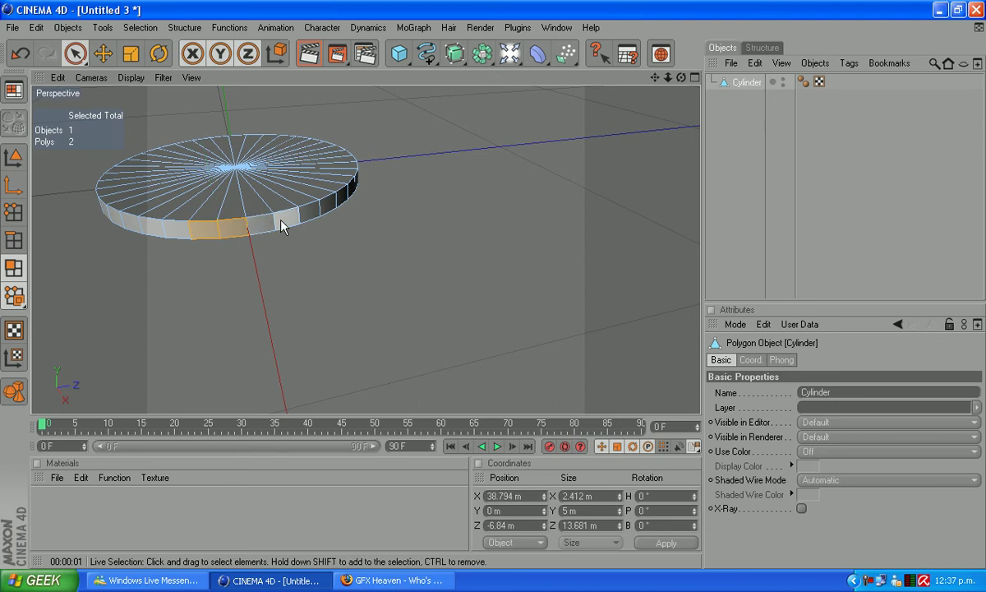
pyautogui.keyDown('shift'); pyautogui.click(284, 222); pyautogui.keyUp('shift')
# Add four adjacent rim polygons a quarter turn around the disc to the selection, leaving out the top-face polygons.
pyautogui.moveTo(680, 77); pyautogui.dragTo(137, 286)
pyautogui.scroll(-2, 262, 278)
pyautogui.scroll(2, 288, 271)
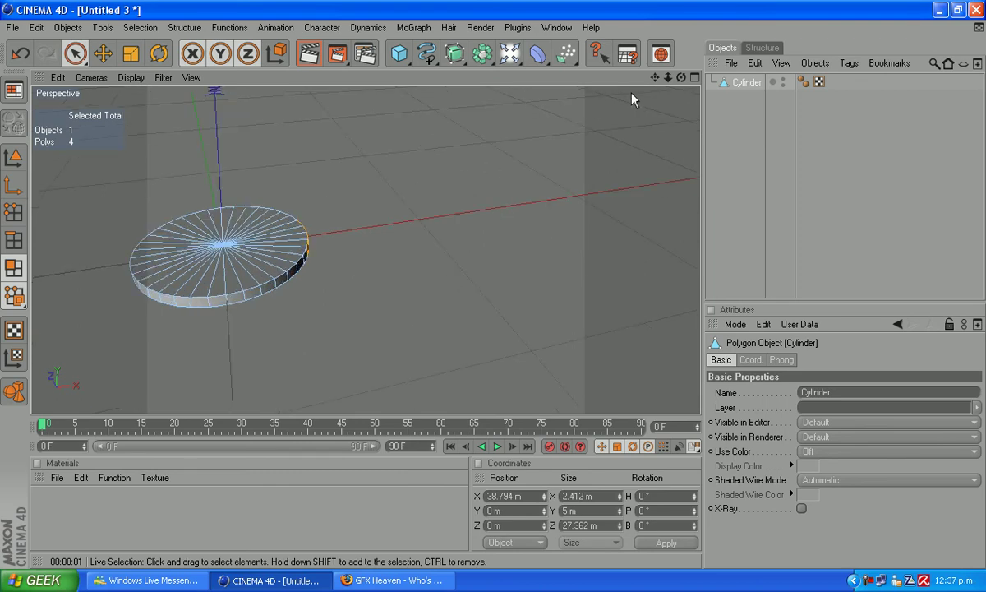
pyautogui.moveTo(657, 77); pyautogui.dragTo(740, 8)
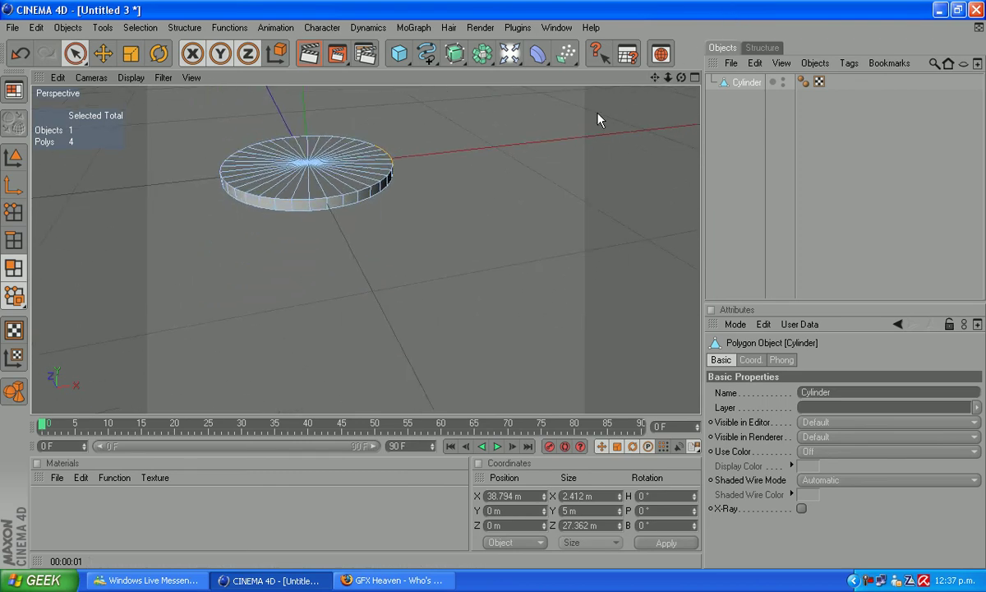
pyautogui.keyDown('shift'); pyautogui.click(323, 205); pyautogui.keyUp('shift')
pyautogui.keyDown('shift'); pyautogui.click(301, 205); pyautogui.keyUp('shift')
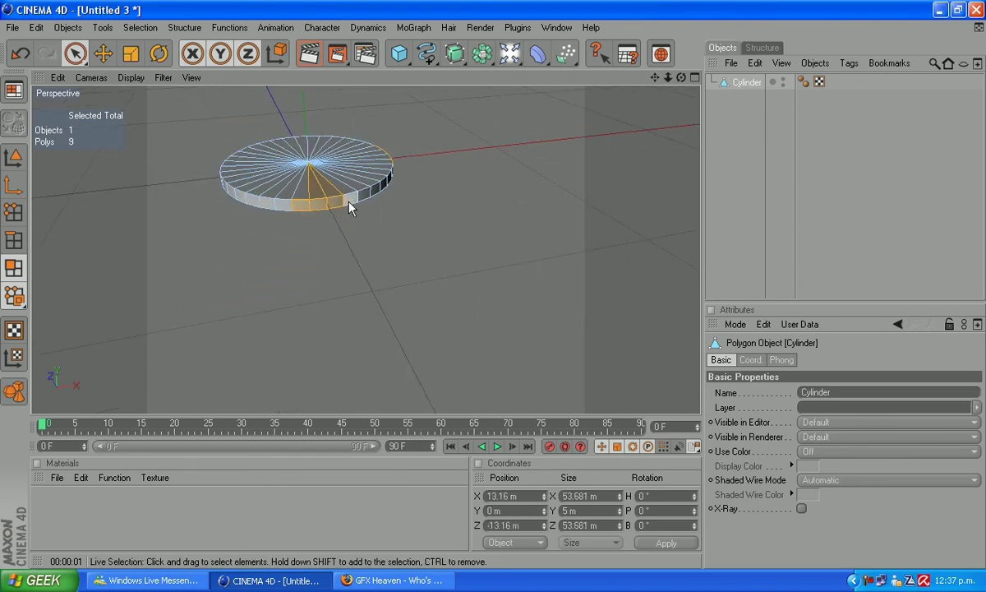
pyautogui.keyDown('shift'); pyautogui.click(348, 201); pyautogui.keyUp('shift')
pyautogui.keyDown('ctrl'); pyautogui.moveTo(319, 188); pyautogui.dragTo(331, 187); pyautogui.keyUp('ctrl')
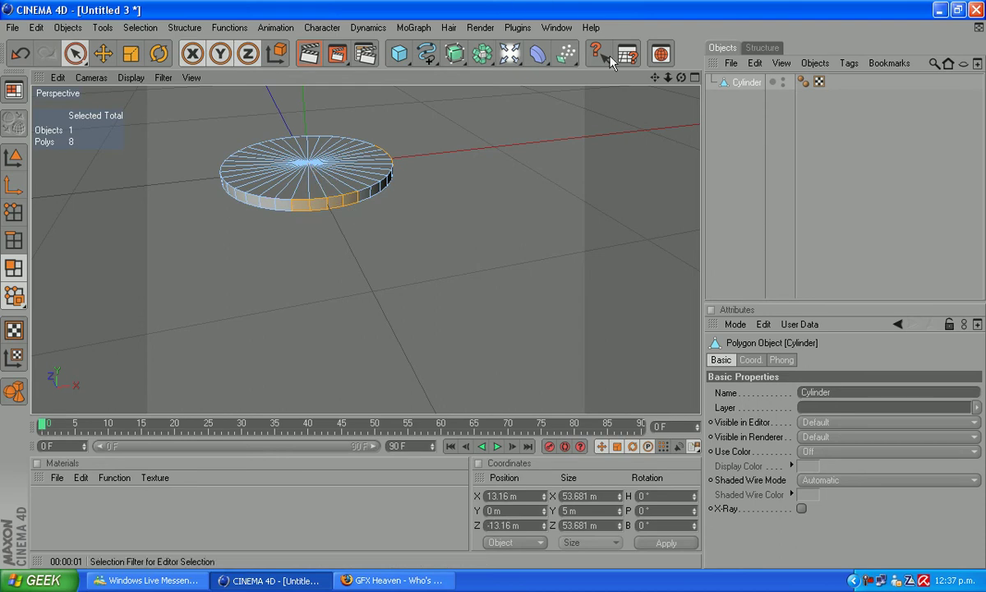
# Set the Live Selection radius to 1 and add the four rim polygons centred on the negative X side to the selection.
pyautogui.moveTo(681, 77); pyautogui.dragTo(66, 107)
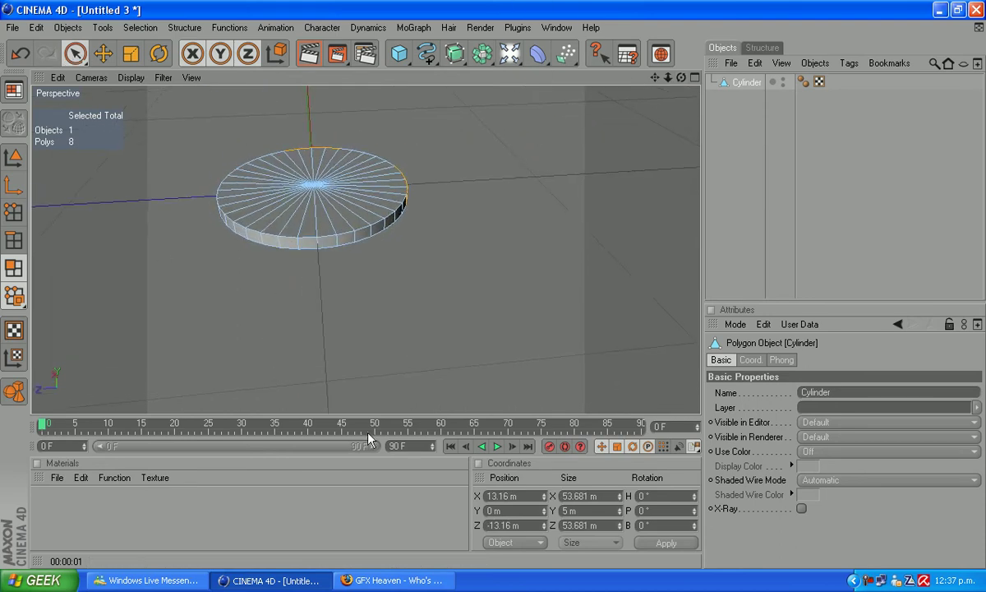
pyautogui.click(75, 53)
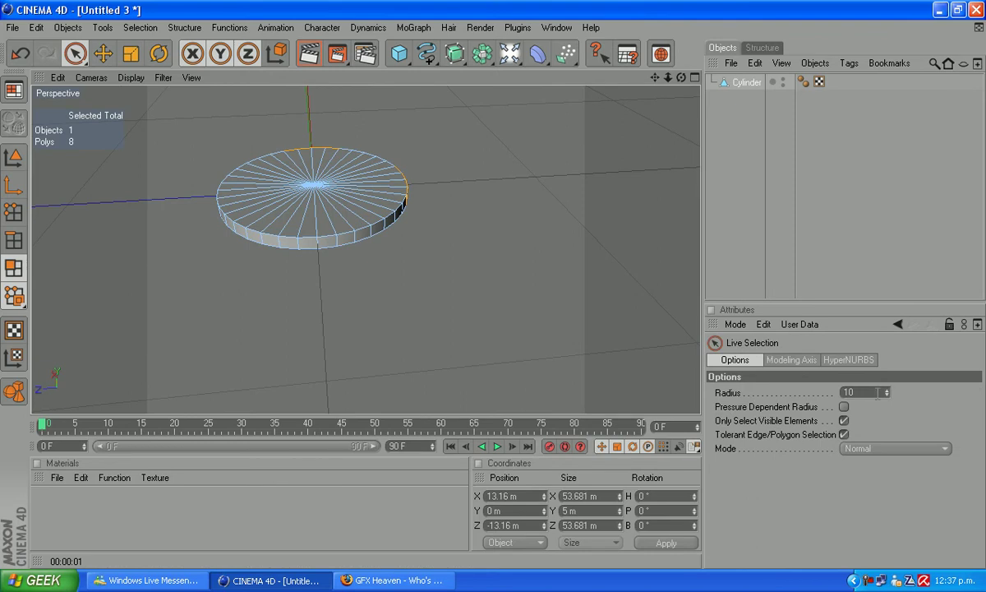
pyautogui.press('BackSpace')
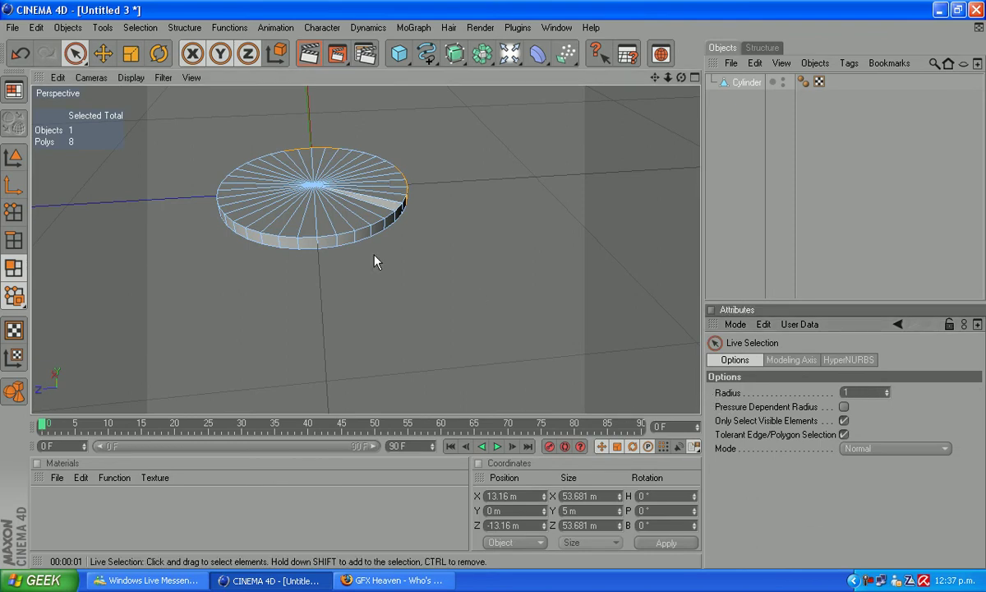
pyautogui.keyDown('shift'); pyautogui.moveTo(285, 236); pyautogui.dragTo(297, 231); pyautogui.keyUp('shift')
pyautogui.keyDown('shift'); pyautogui.click(346, 237); pyautogui.keyUp('shift')
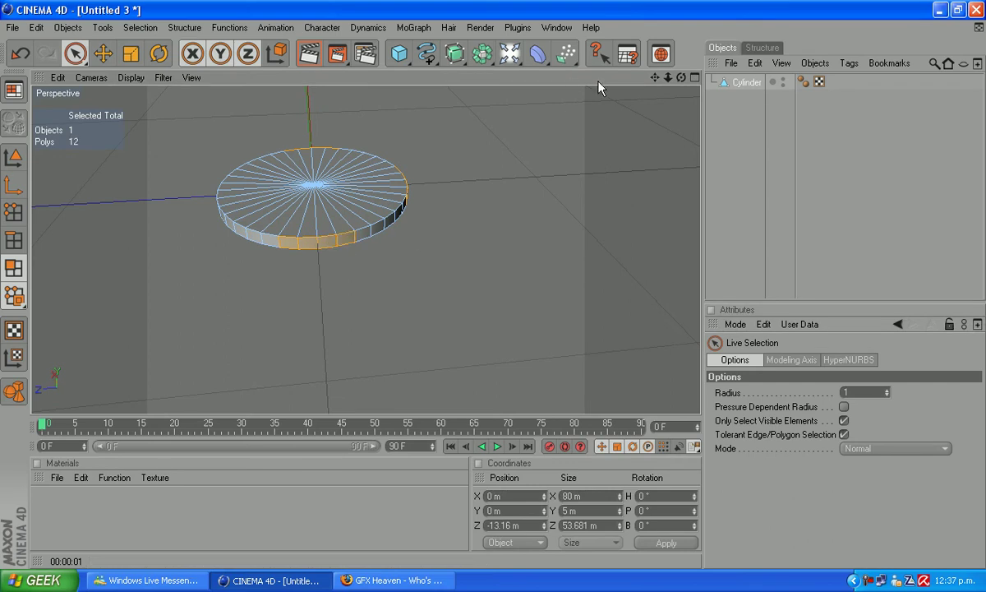
# Add the four rim polygons on the positive Z side to the selection and extrude all four groups outward by about 7.7 m.
pyautogui.moveTo(681, 77); pyautogui.dragTo(134, 251)
pyautogui.keyDown('shift'); pyautogui.moveTo(359, 247); pyautogui.dragTo(376, 253); pyautogui.keyUp('shift')
pyautogui.rightClick(433, 306)
pyautogui.click(444, 250)
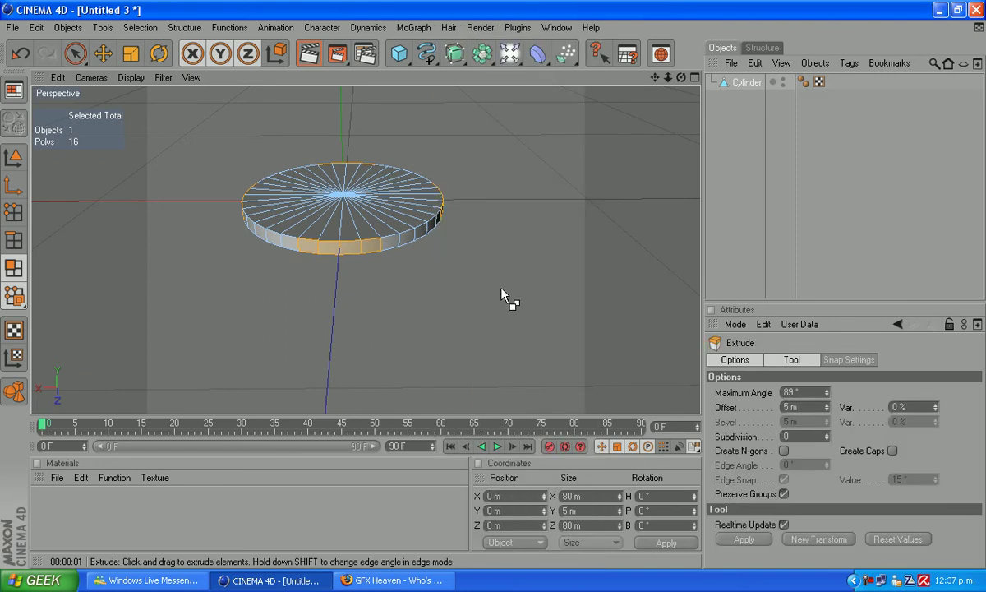
pyautogui.moveTo(507, 297); pyautogui.dragTo(618, 141)
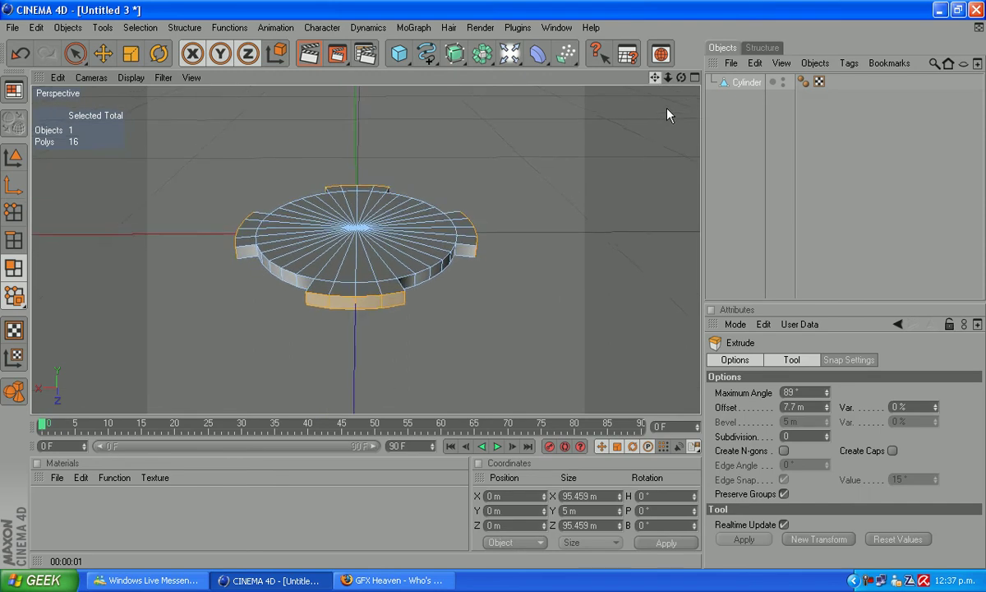
# Flatten the outer face of the positive Z tab by selecting its four end polygons and setting their Z size to 0 m.
pyautogui.scroll(3, 460, 327)
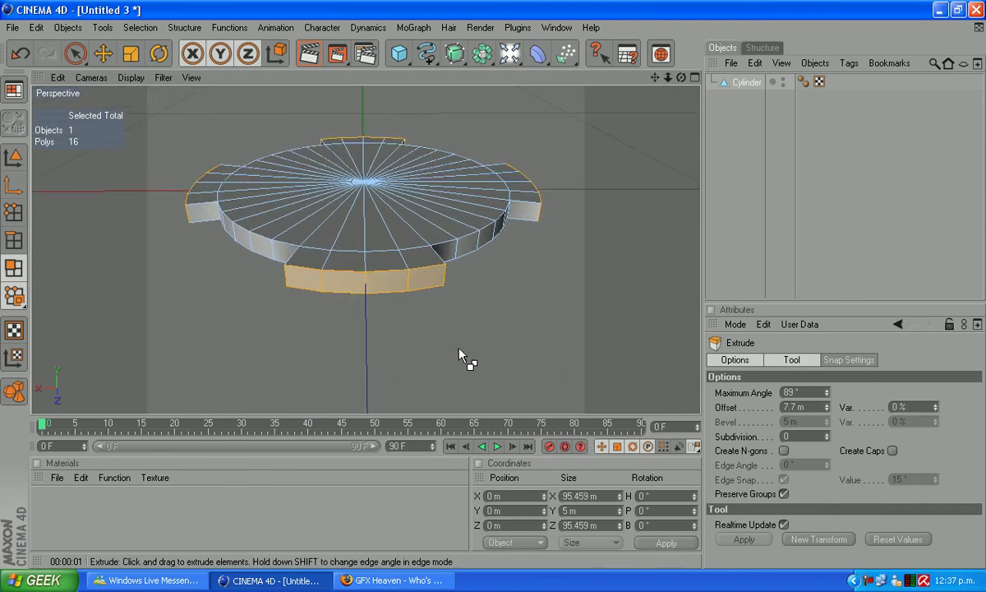
pyautogui.click(75, 54)
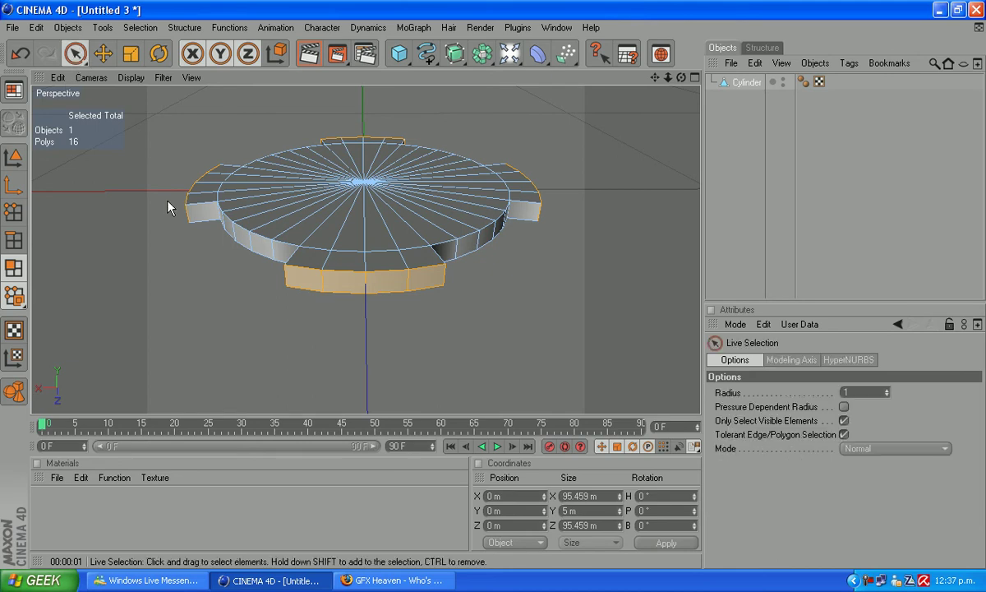
pyautogui.click(301, 286)
pyautogui.moveTo(302, 293); pyautogui.dragTo(421, 281)
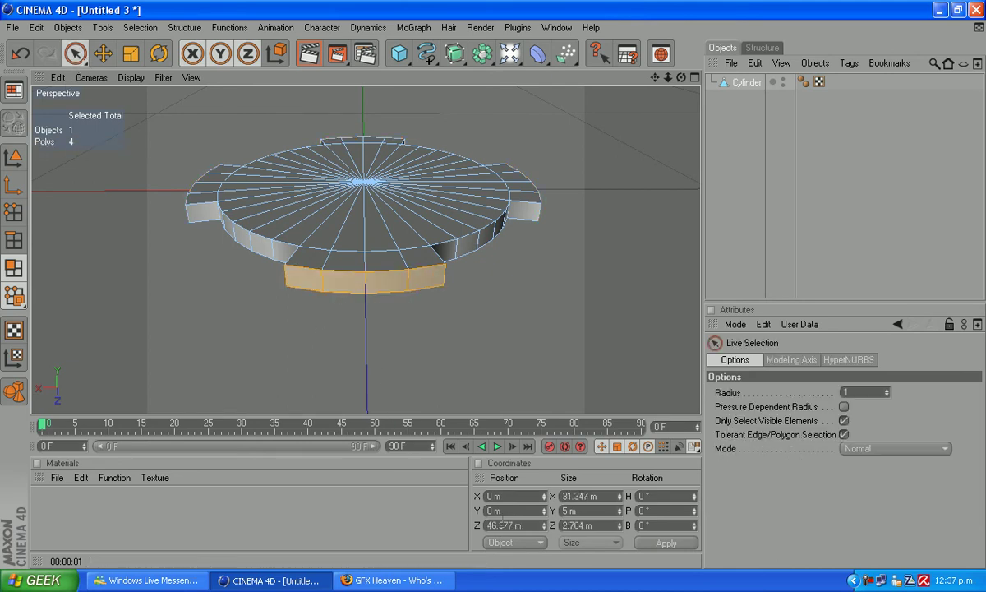
pyautogui.doubleClick(586, 523)
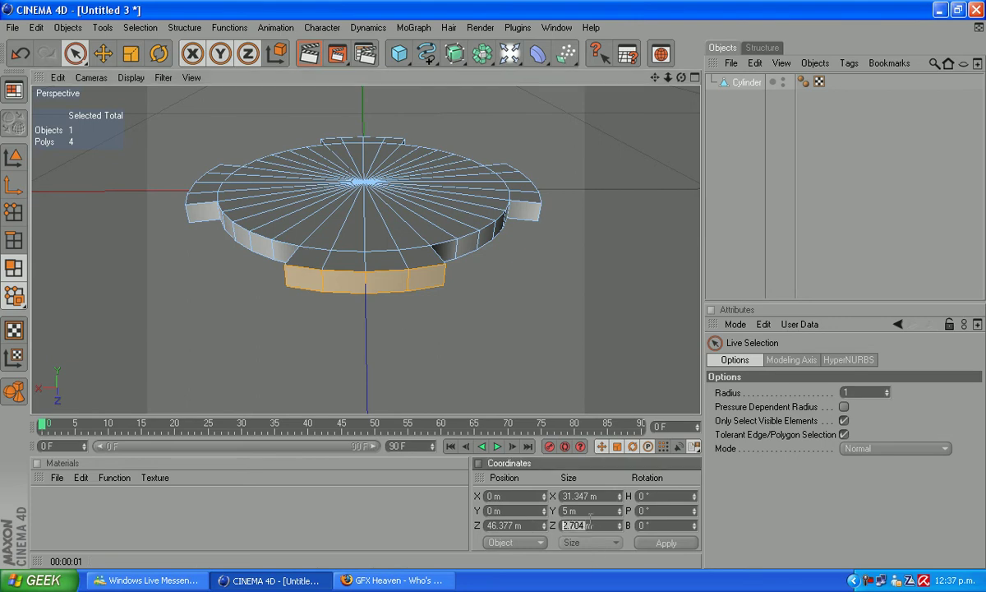
pyautogui.write('0')
pyautogui.click(664, 544)
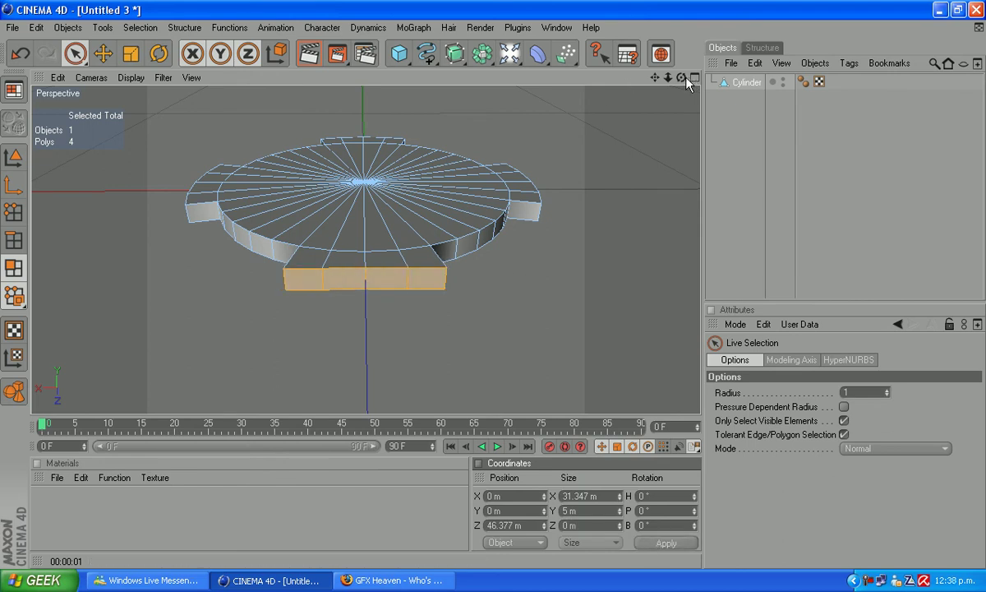
# Flatten the outer face of the positive X tab by selecting its four end polygons and setting their X size to 0 m.
pyautogui.moveTo(682, 78); pyautogui.dragTo(368, 288)
pyautogui.moveTo(246, 326); pyautogui.dragTo(182, 313)
pyautogui.moveTo(585, 496); pyautogui.dragTo(499, 496)
pyautogui.write('0')
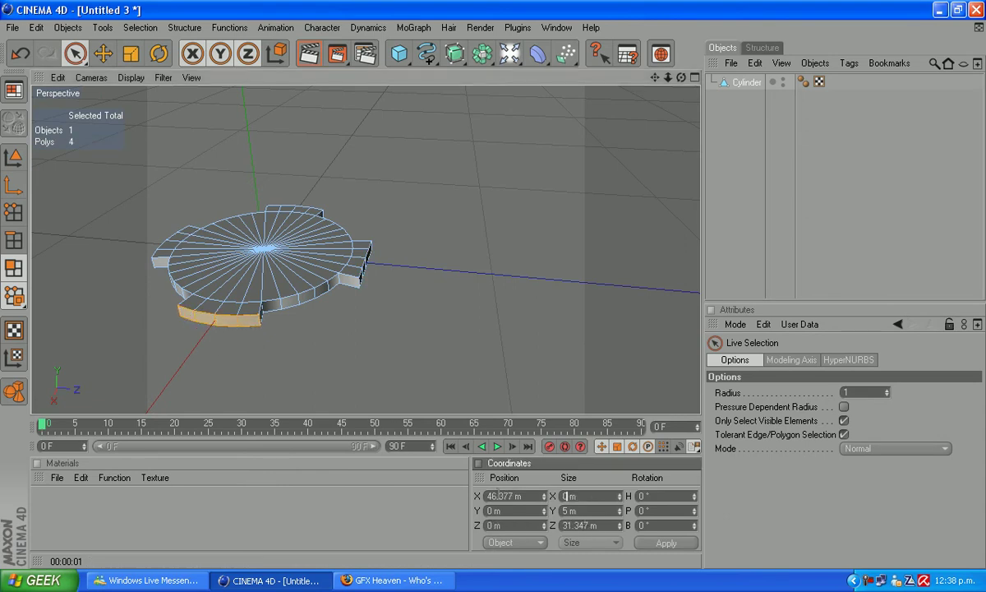
pyautogui.click(653, 543)
# Flatten the outer face of the negative Z tab by selecting its four end polygons and setting their Z size to 0 m.
pyautogui.moveTo(678, 78); pyautogui.dragTo(856, 73)
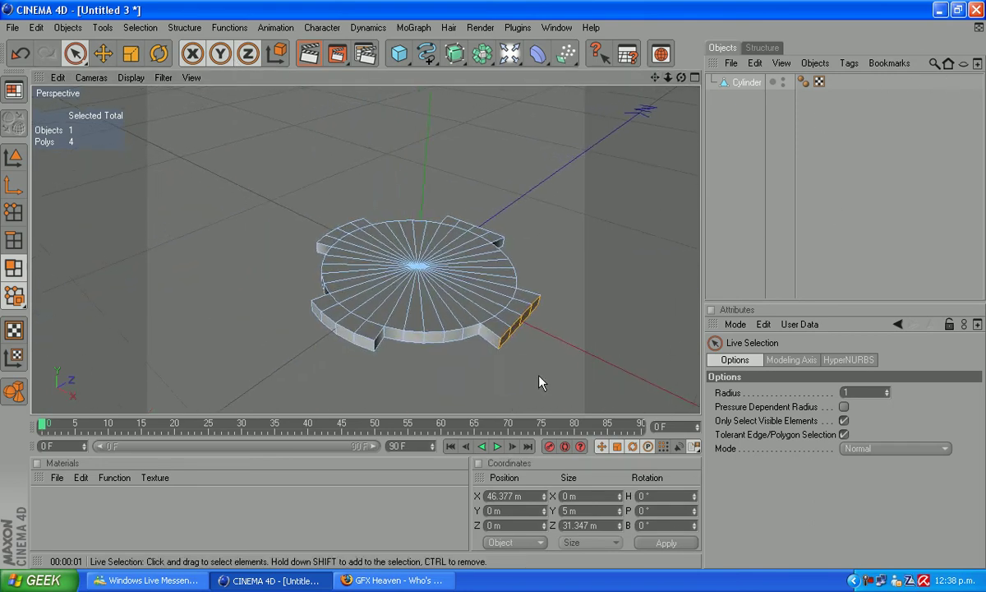
pyautogui.click(367, 346)
pyautogui.moveTo(352, 340); pyautogui.dragTo(314, 309)
pyautogui.doubleClick(581, 526)
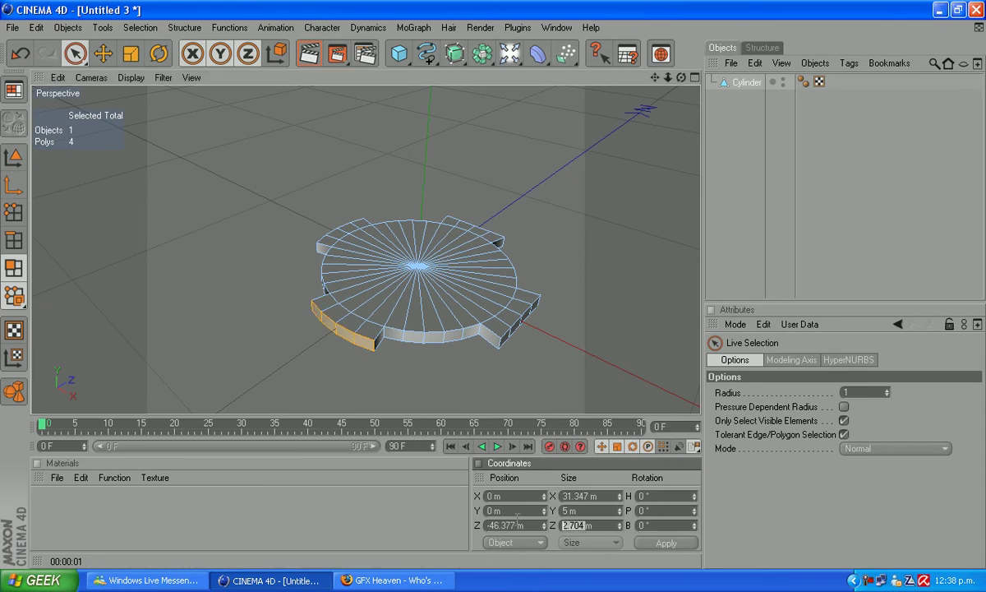
pyautogui.write('0')
pyautogui.click(644, 540)
# Flatten the outer face of the negative X tab by selecting its four end polygons and setting their X size to 0 m.
pyautogui.moveTo(682, 77); pyautogui.dragTo(3, 25)
pyautogui.scroll(-3, 158, 270)
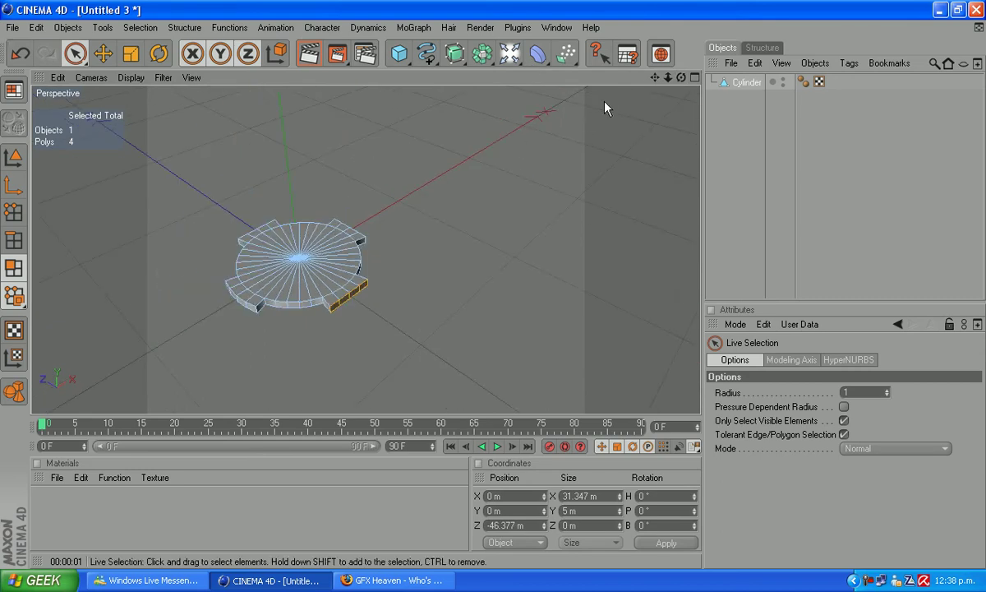
pyautogui.moveTo(655, 78); pyautogui.dragTo(646, 221)
pyautogui.scroll(5, 458, 284)
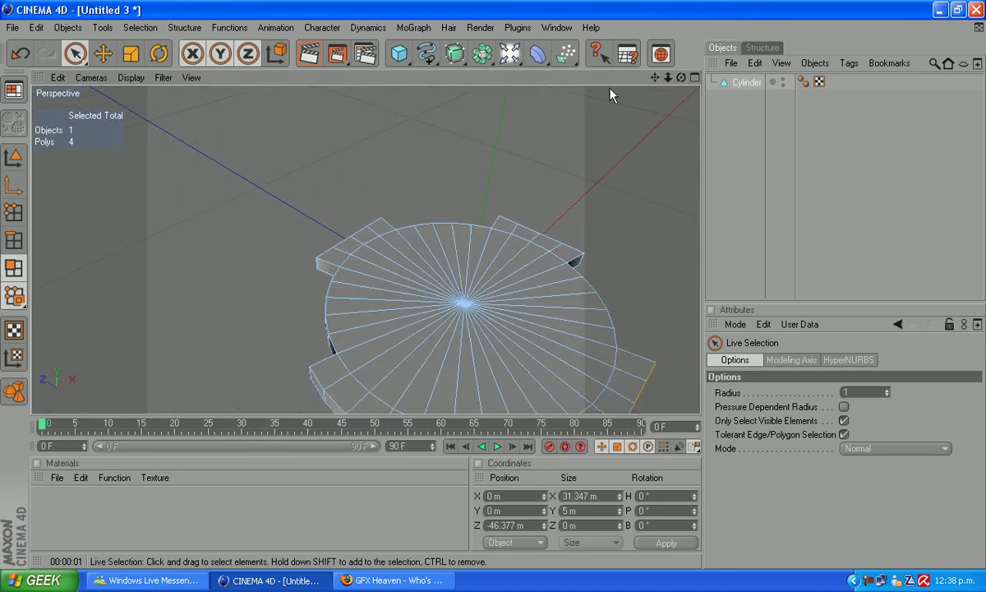
pyautogui.moveTo(654, 77); pyautogui.dragTo(679, 8)
pyautogui.click(410, 362)
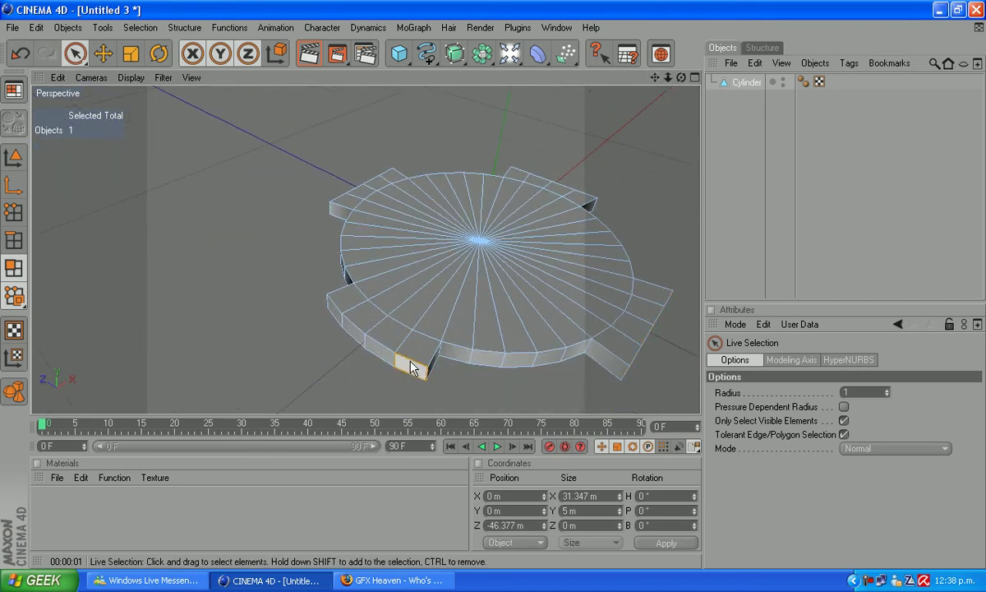
pyautogui.moveTo(397, 370); pyautogui.dragTo(330, 316)
pyautogui.moveTo(586, 495); pyautogui.dragTo(425, 482)
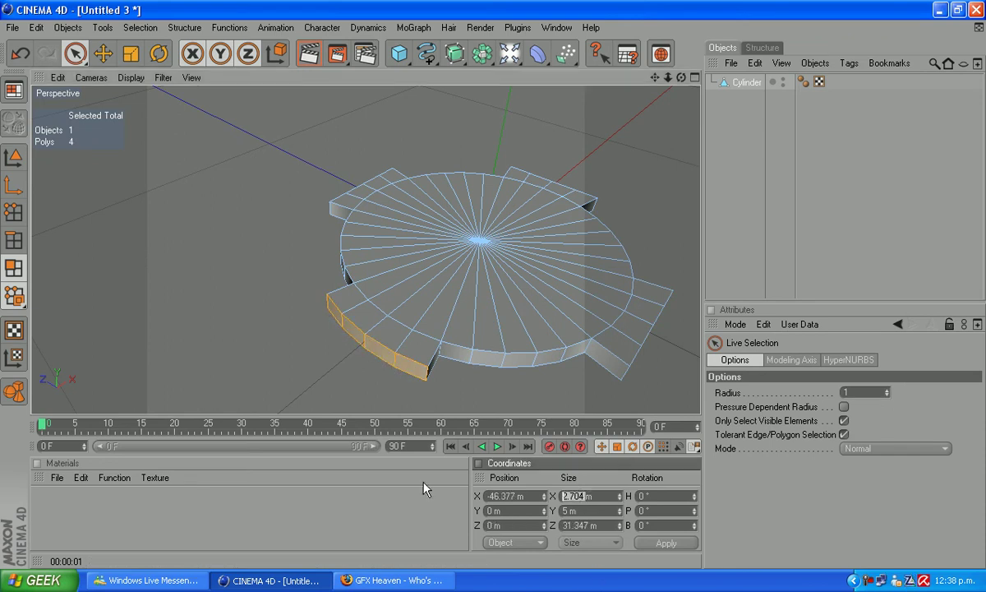
pyautogui.write('0')
pyautogui.click(656, 545)
# Switch to edge editing and loop-select the complete outer outline of the disc's top face, including the four tabs.
pyautogui.moveTo(657, 76); pyautogui.dragTo(500, 79)
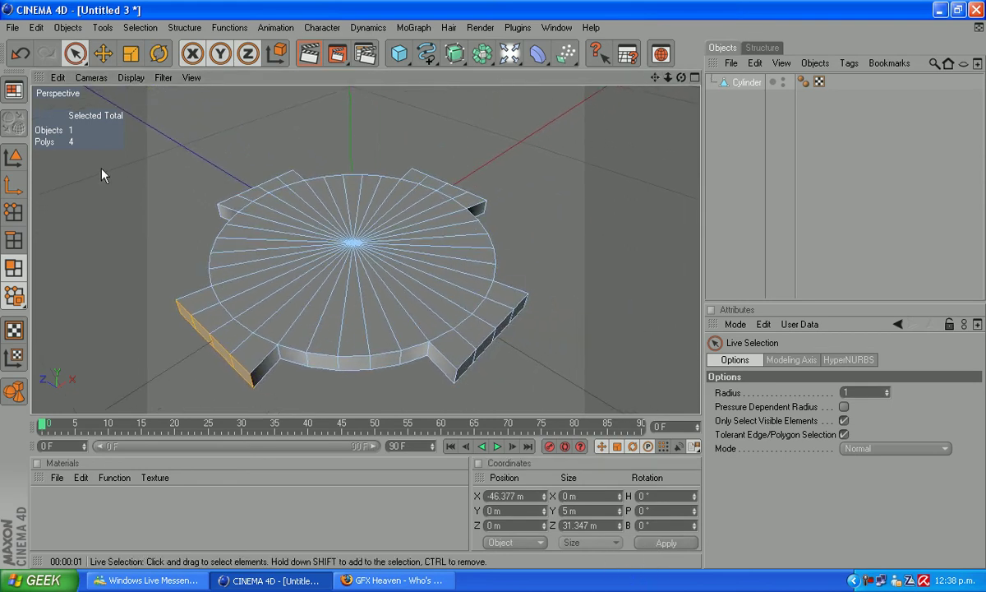
pyautogui.click(11, 242)
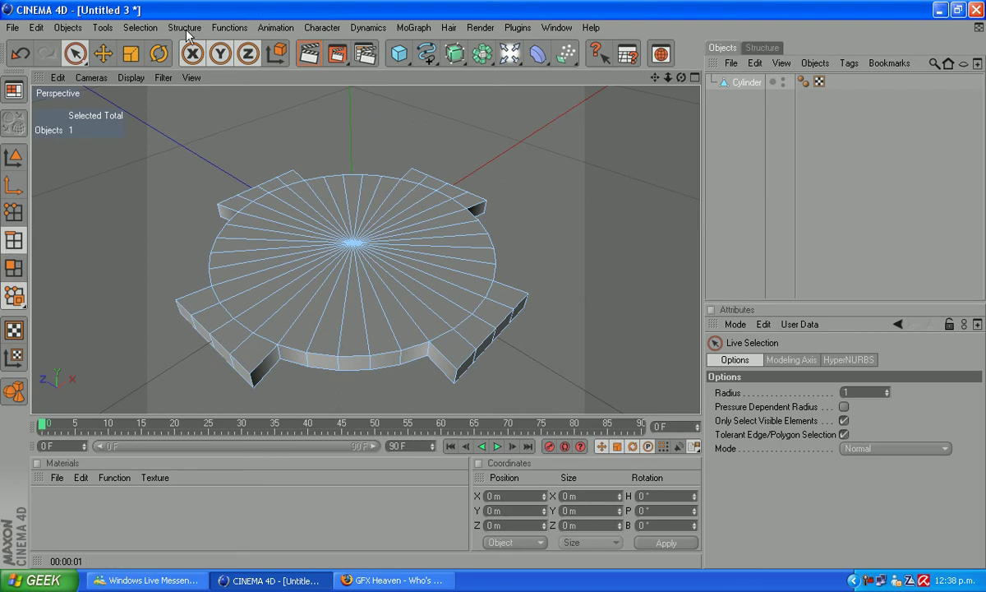
pyautogui.click(139, 28)
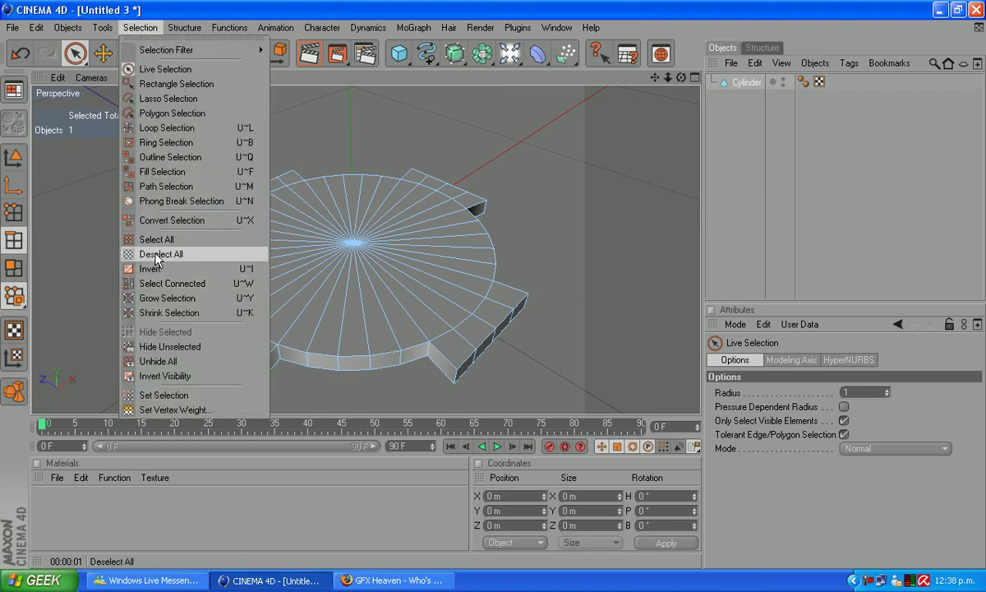
pyautogui.click(167, 128)
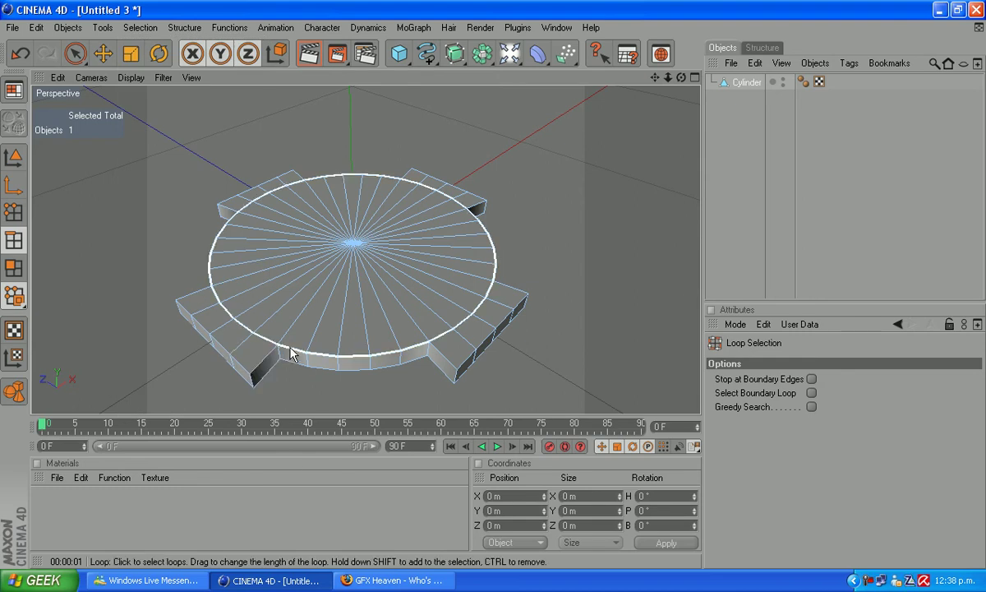
pyautogui.click(286, 352)
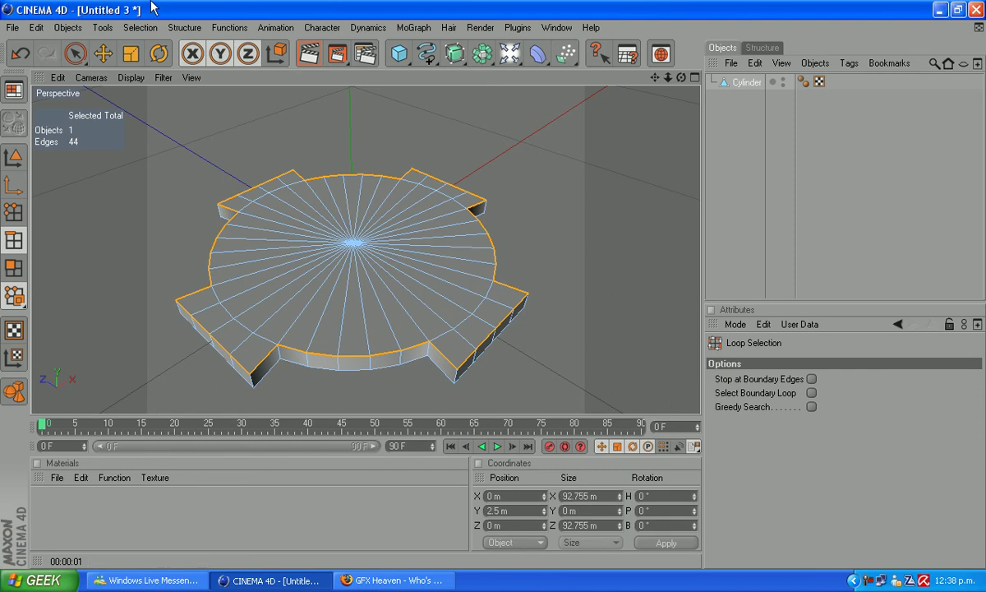
# Convert the selected outline edges to a spline with Edge to Spline, and deselect the object.
pyautogui.click(195, 29)
pyautogui.moveTo(205, 51)
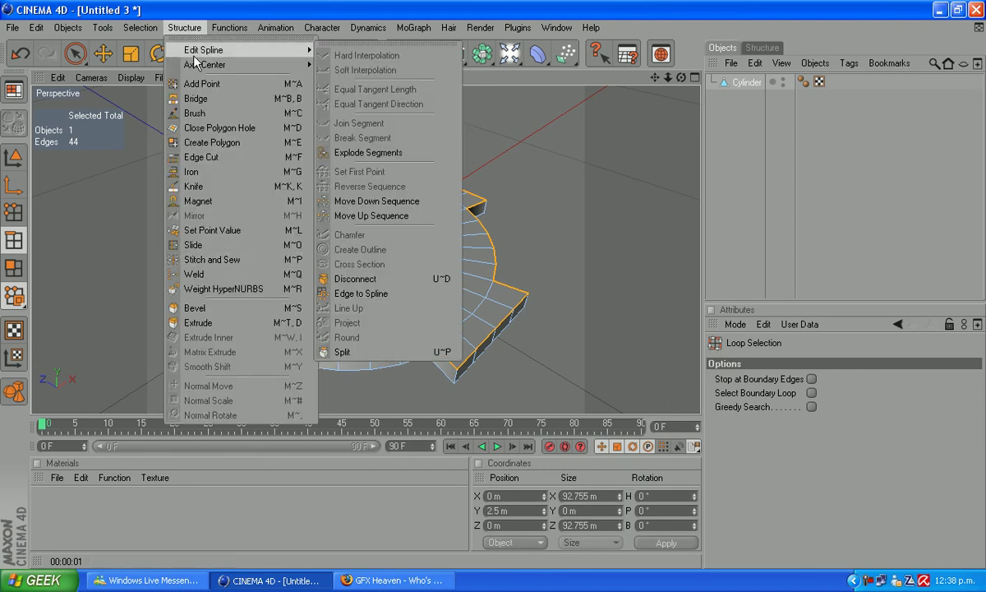
pyautogui.click(356, 293)
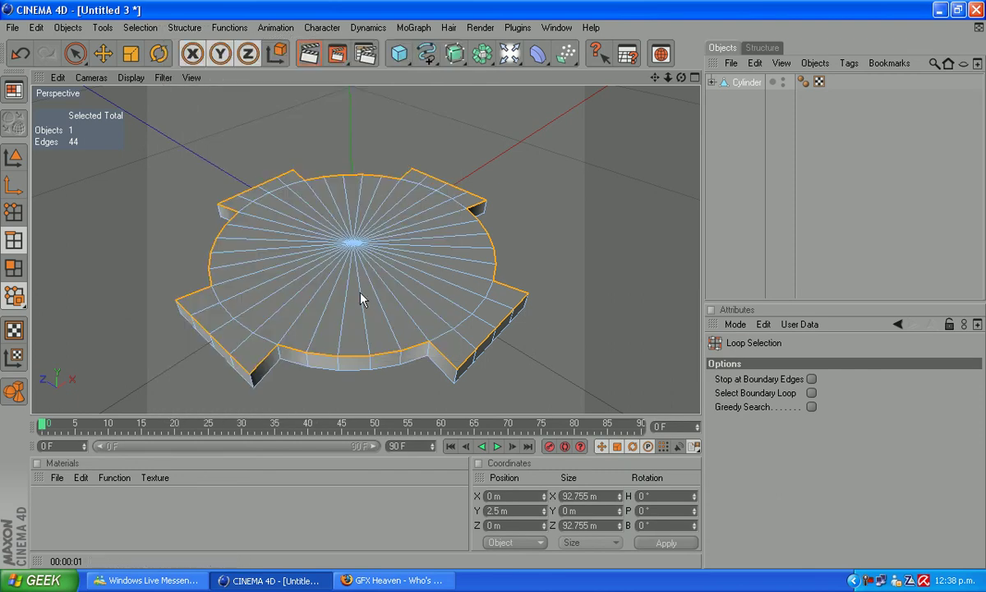
pyautogui.click(751, 105)
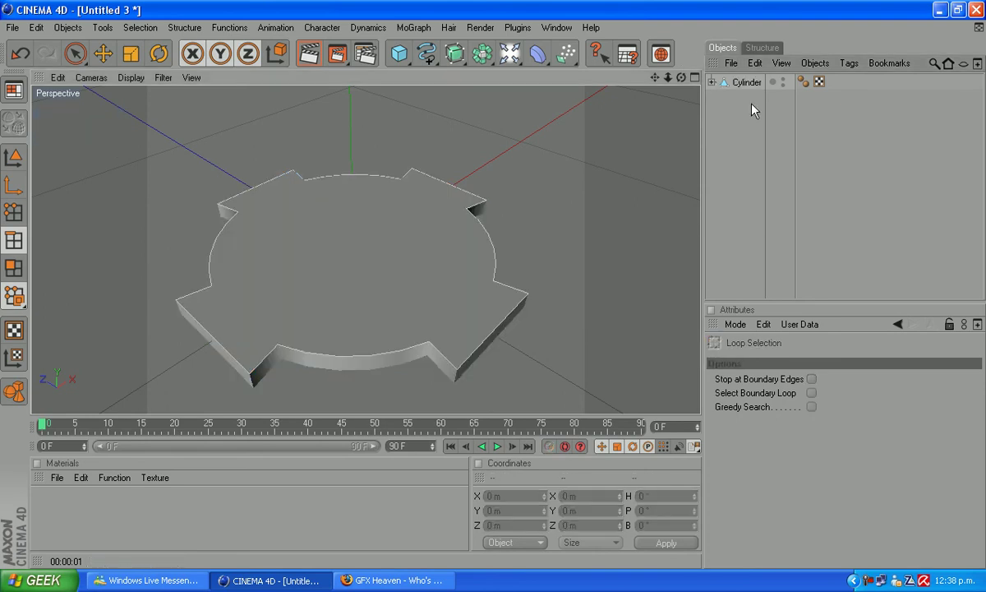
# Move the outline spline out of the Cylinder's hierarchy and delete the Cylinder polygon object.
pyautogui.click(712, 82)
pyautogui.moveTo(745, 98)
pyautogui.mouseDown()
pyautogui.moveTo(755, 80)
pyautogui.moveTo(746, 84)
pyautogui.mouseUp()
pyautogui.click(745, 98)
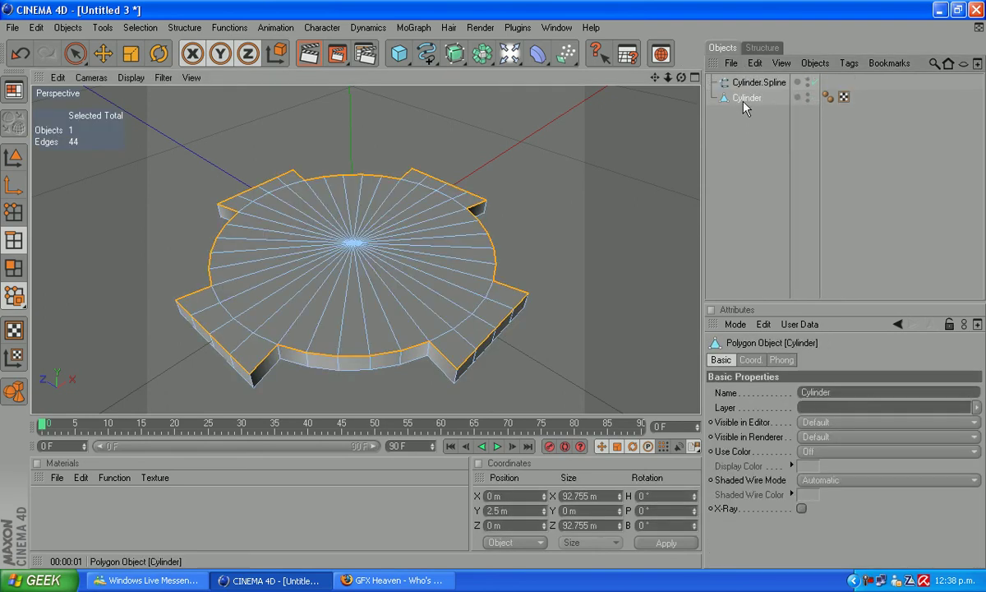
pyautogui.press('Delete')
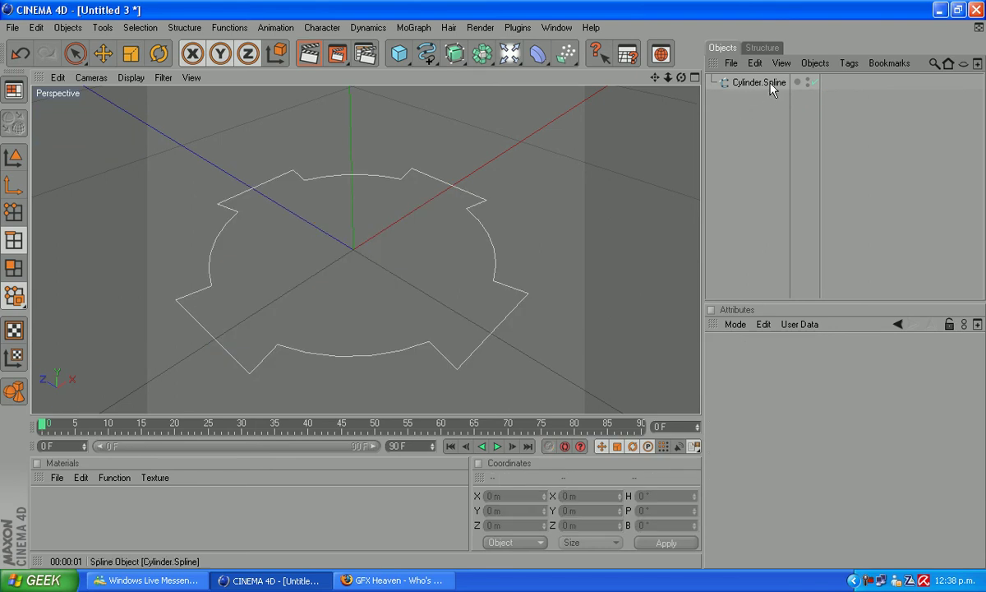
# Add an Extrude NURBS object and make the outline spline its child.
pyautogui.click(758, 83)
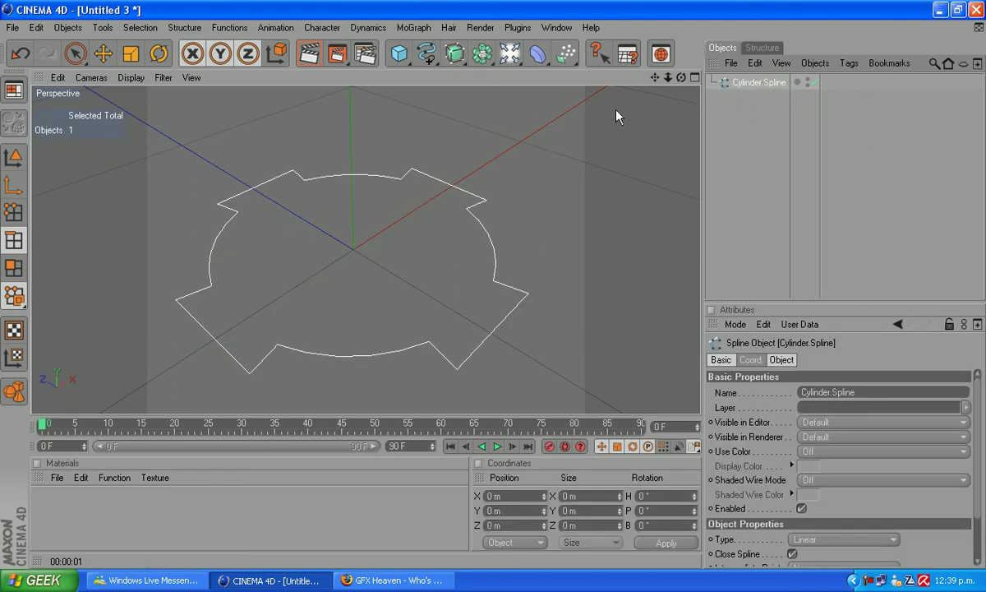
pyautogui.click(455, 53)
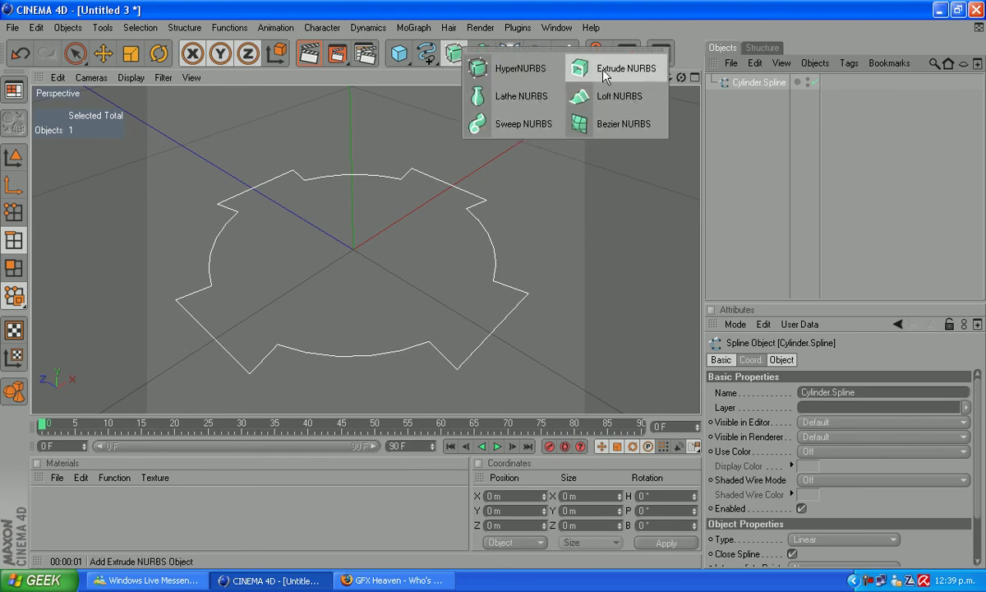
pyautogui.click(580, 69)
pyautogui.moveTo(755, 85); pyautogui.dragTo(755, 83)
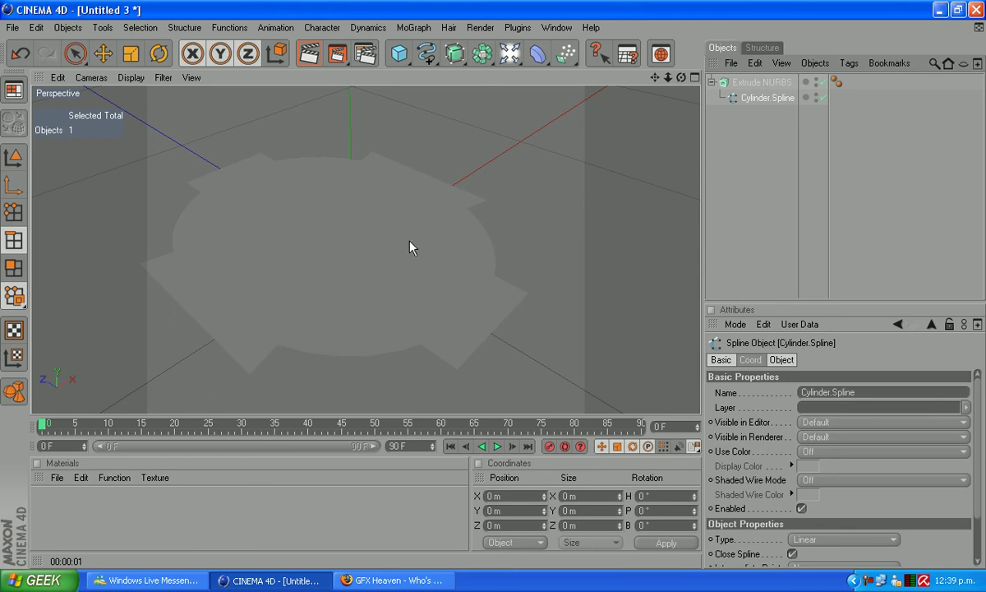
# Set the Extrude NURBS movement to 5 m along Y and 0 m along Z.
pyautogui.click(763, 84)
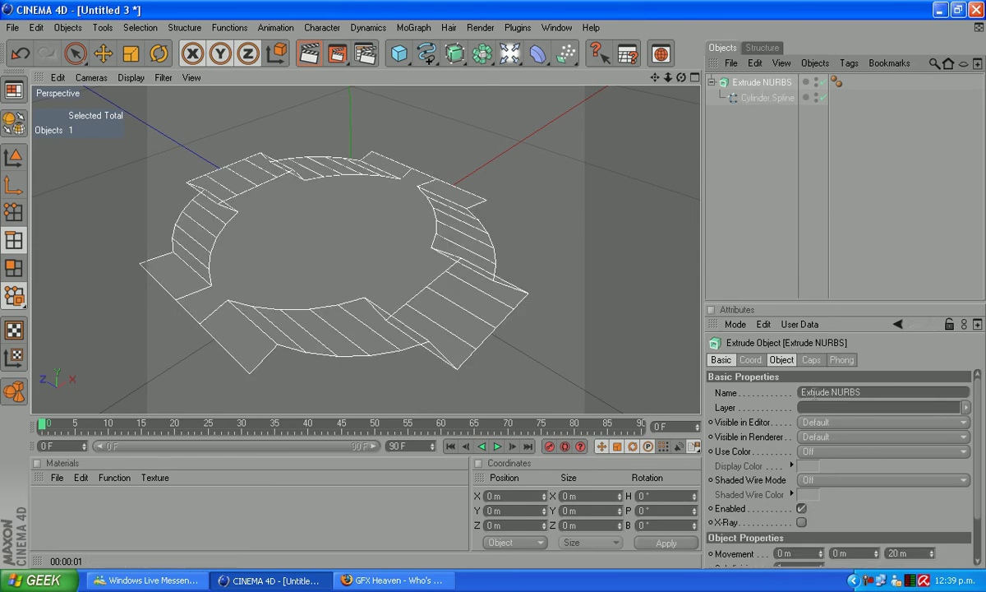
pyautogui.click(782, 361)
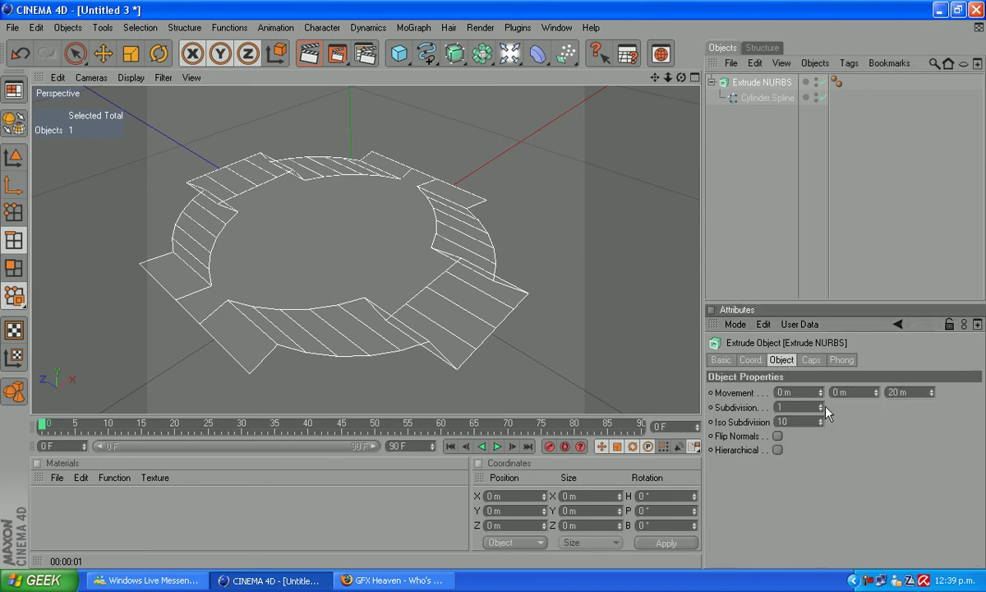
pyautogui.doubleClick(895, 390)
pyautogui.write('0')
pyautogui.click(839, 392)
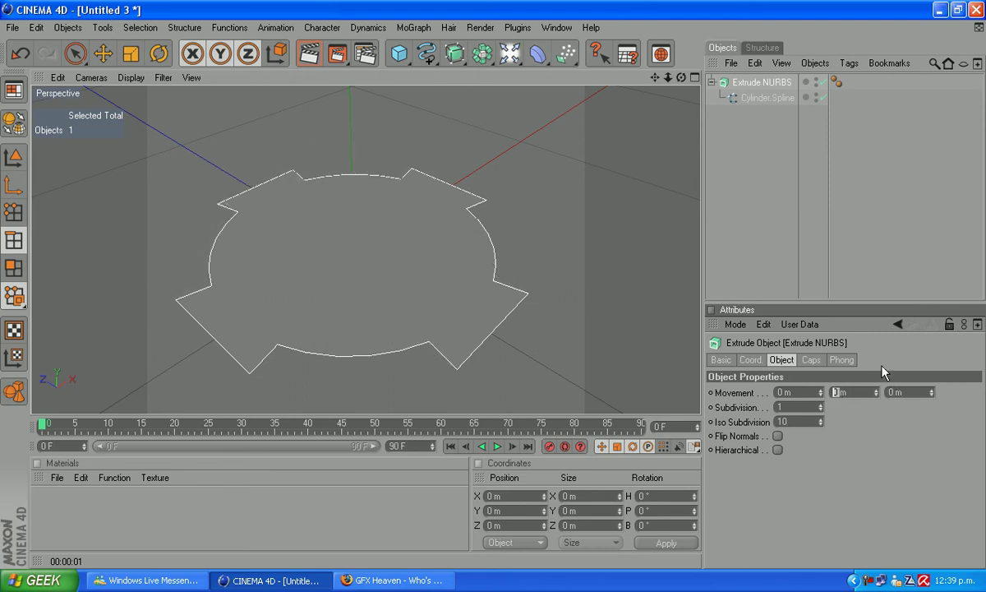
pyautogui.write('5m')
pyautogui.press('Return')
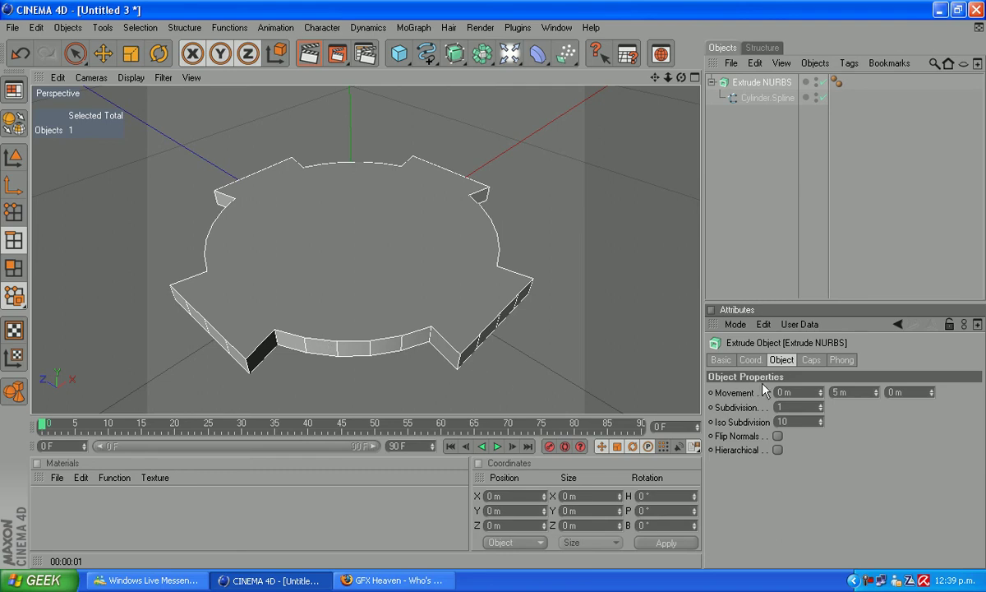
# Set the Extrude NURBS end cap to None and its start cap to Fillet.
pyautogui.click(811, 362)
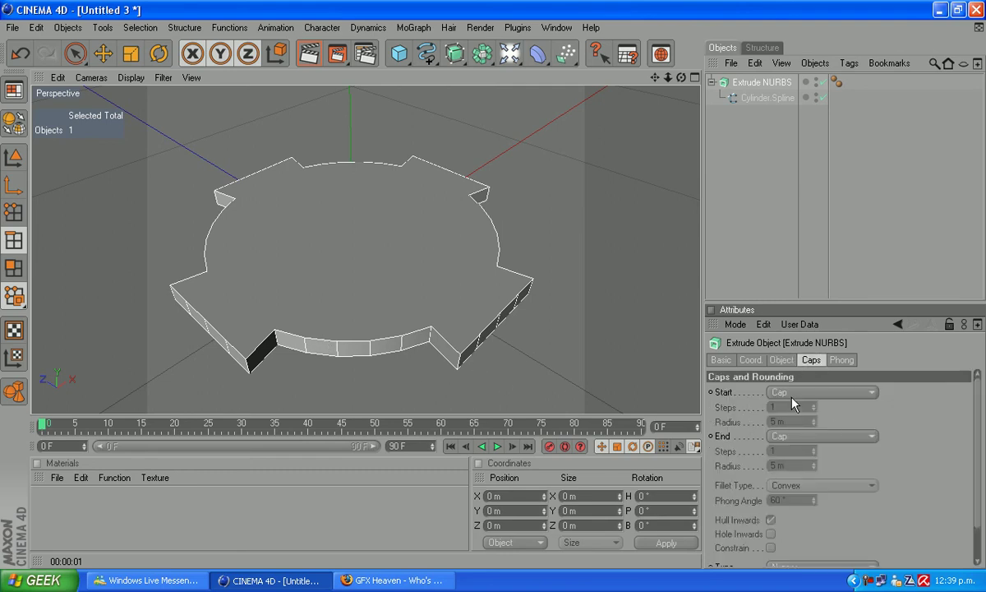
pyautogui.click(794, 395)
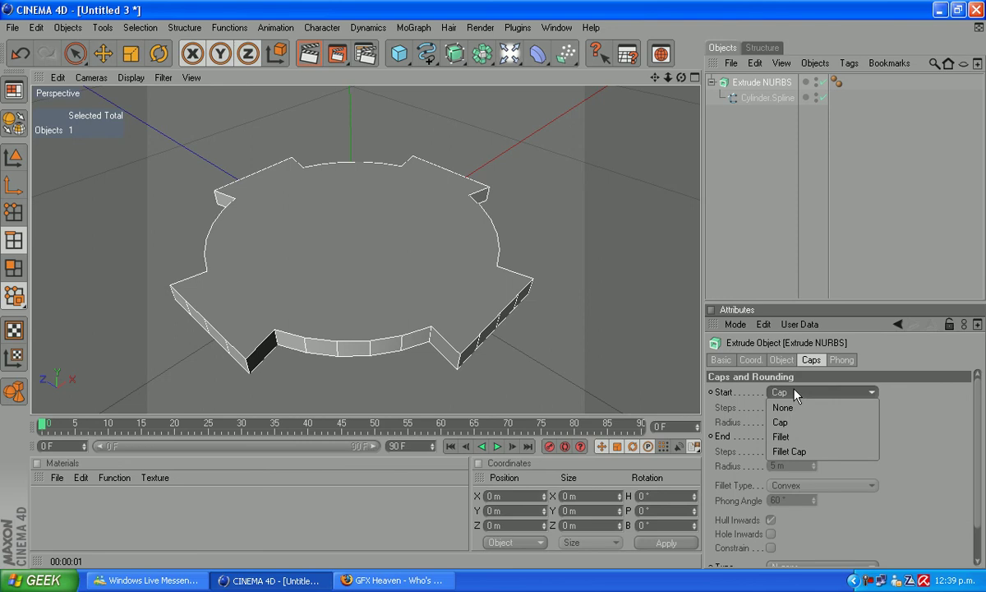
pyautogui.click(794, 395)
pyautogui.click(805, 439)
pyautogui.click(790, 451)
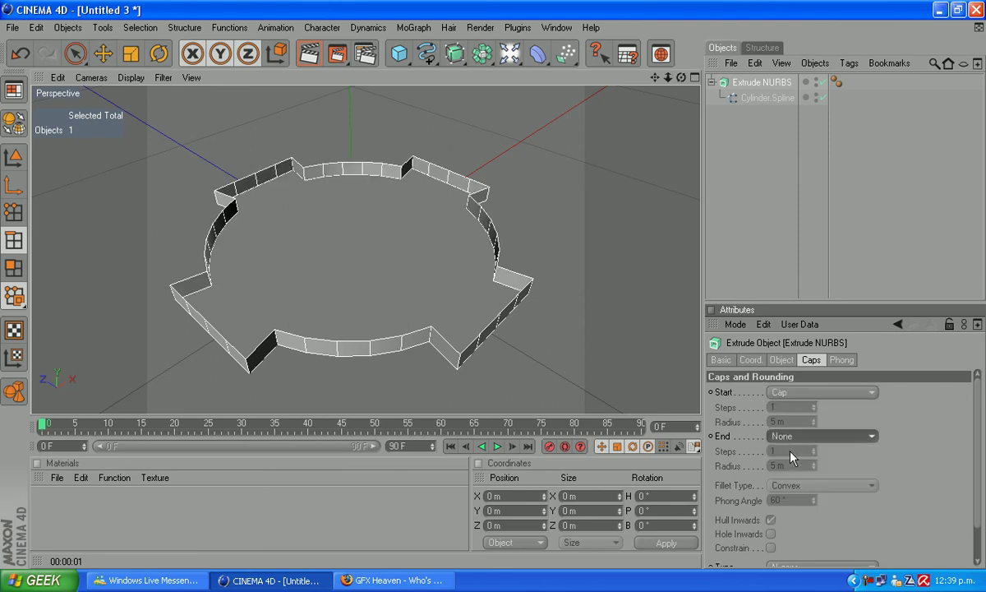
pyautogui.click(792, 394)
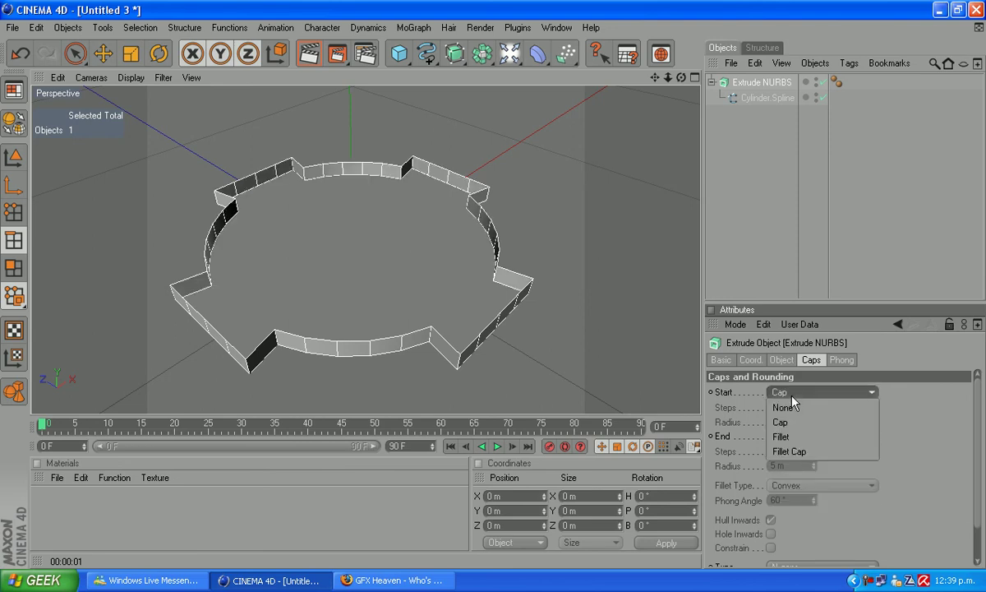
pyautogui.click(781, 438)
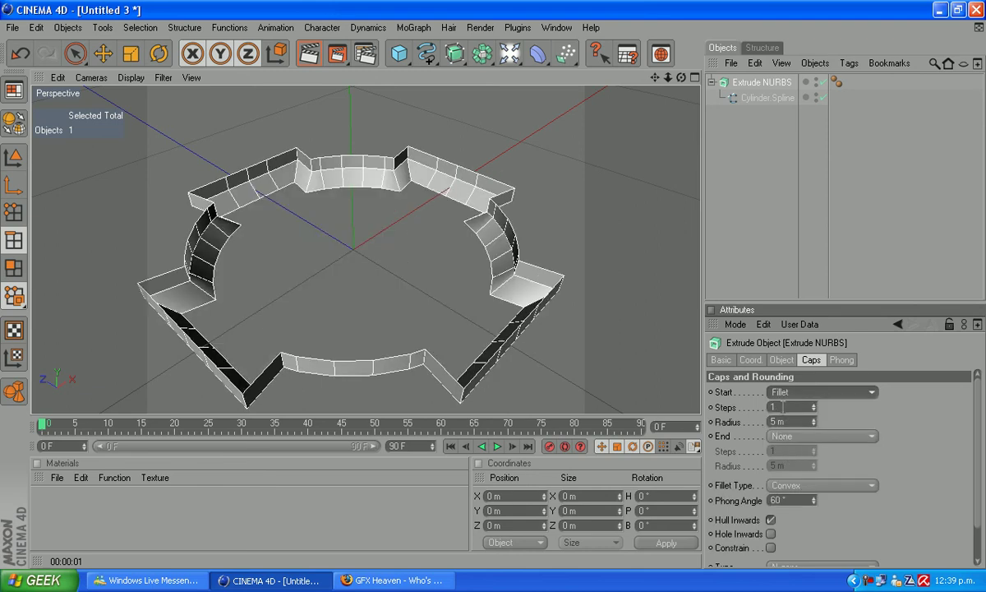
# Set the Extrude NURBS start fillet to 5 steps and inspect the rounded rim from above.
pyautogui.doubleClick(778, 407)
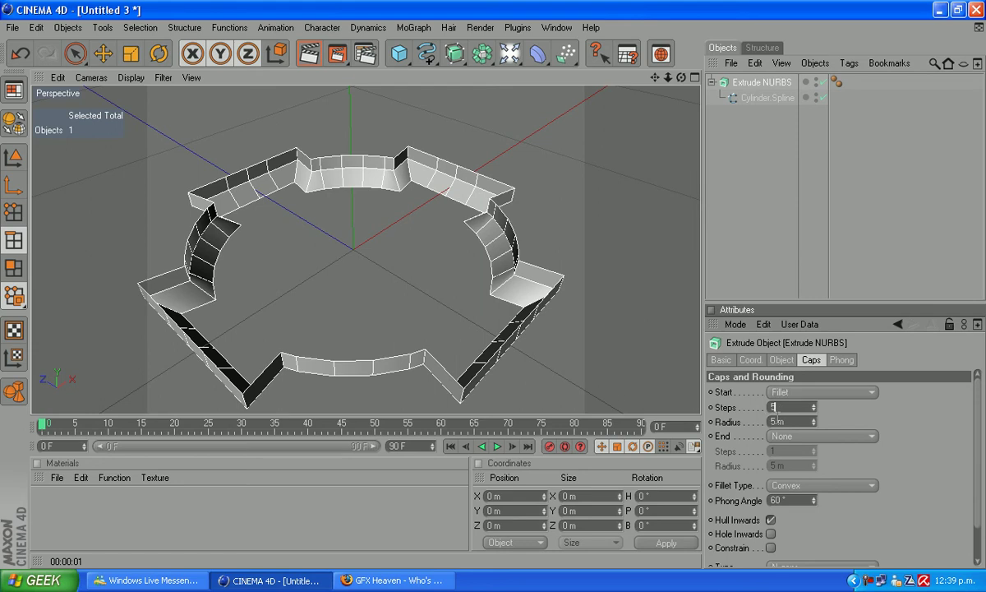
pyautogui.click(772, 421)
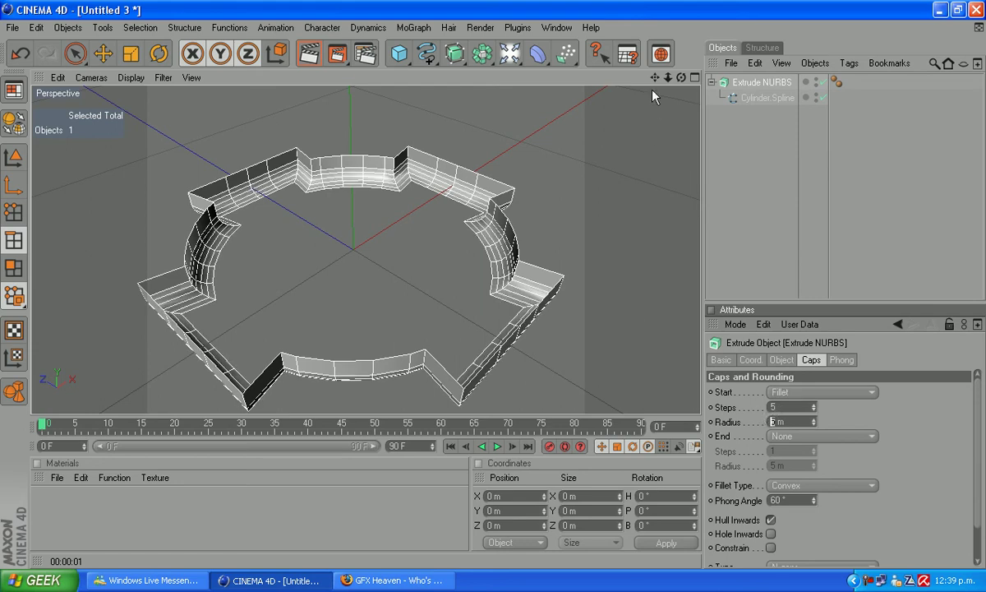
pyautogui.moveTo(681, 78); pyautogui.dragTo(648, 280)
pyautogui.moveTo(680, 78); pyautogui.dragTo(641, 301)
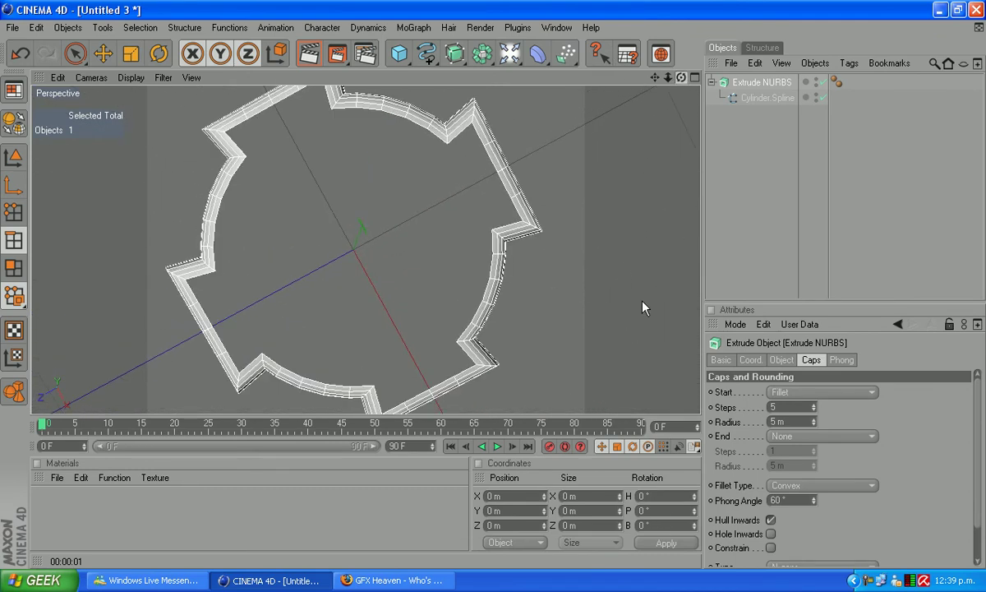
# Copy the Extrude NURBS with its spline and paste it into the temp.c4d scene.
pyautogui.click(712, 82)
pyautogui.click(752, 84)
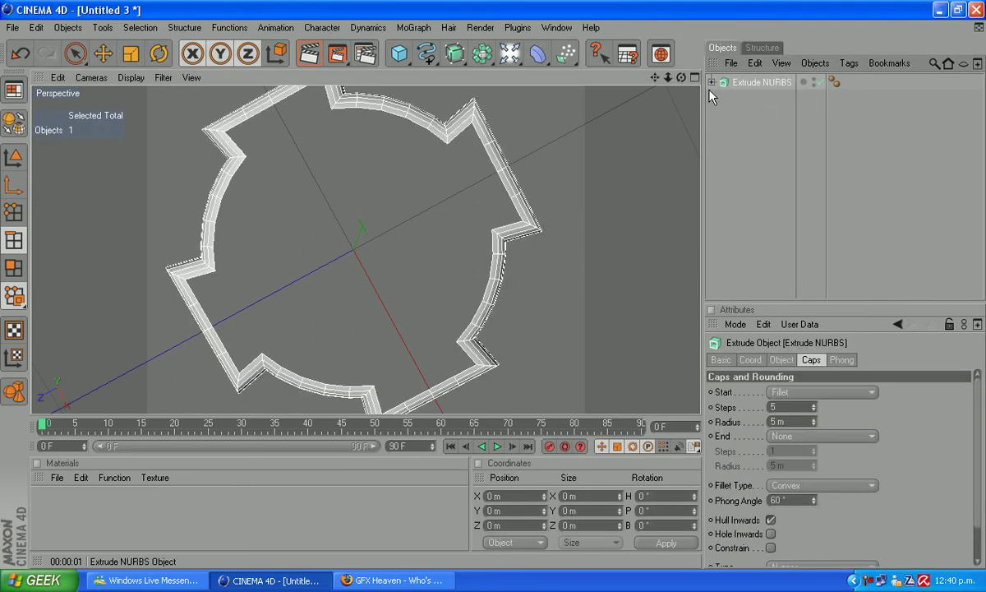
pyautogui.click(556, 27)
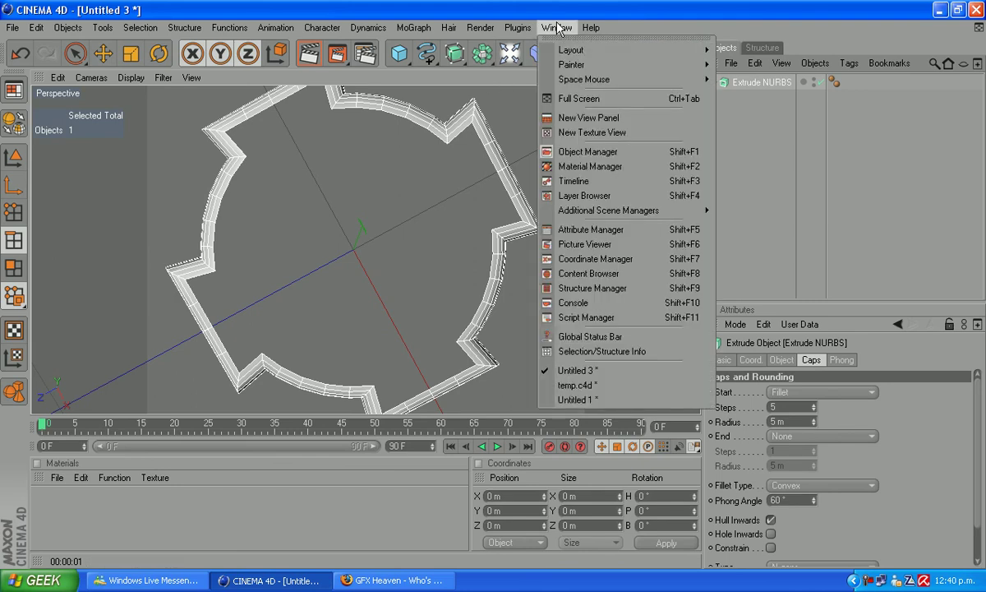
pyautogui.click(589, 386)
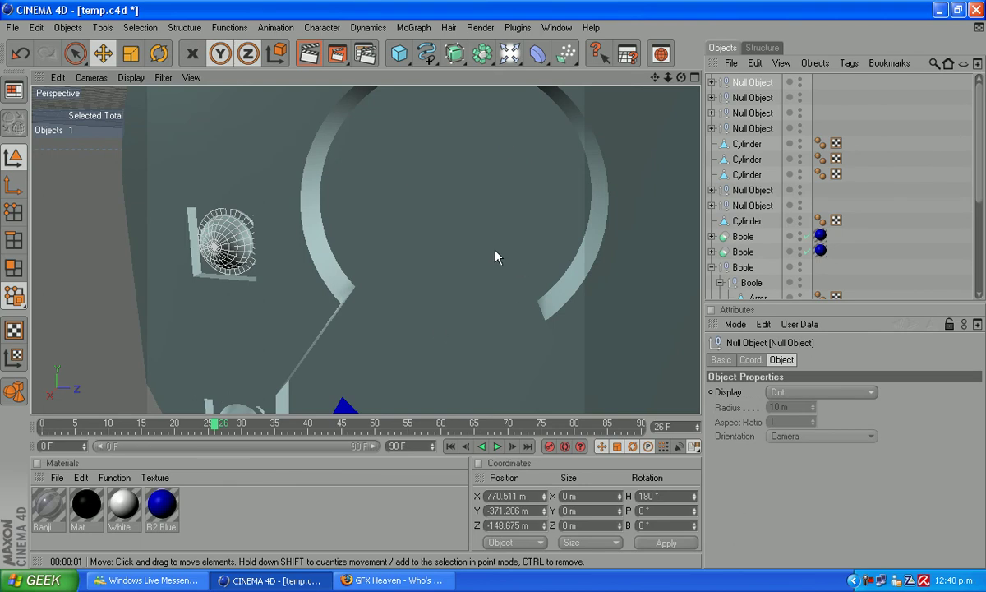
pyautogui.hotkey('ctrl', 'v')
# Rotate the pasted Extrude NURBS to a bank of -90° so it stands upright.
pyautogui.scroll(-6, 513, 240)
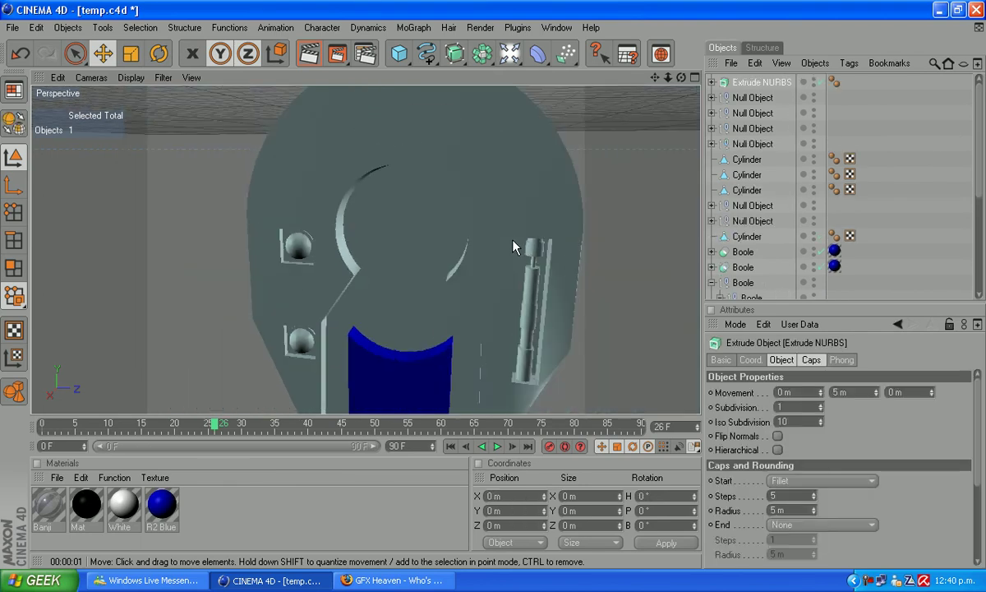
pyautogui.scroll(-2, 513, 247)
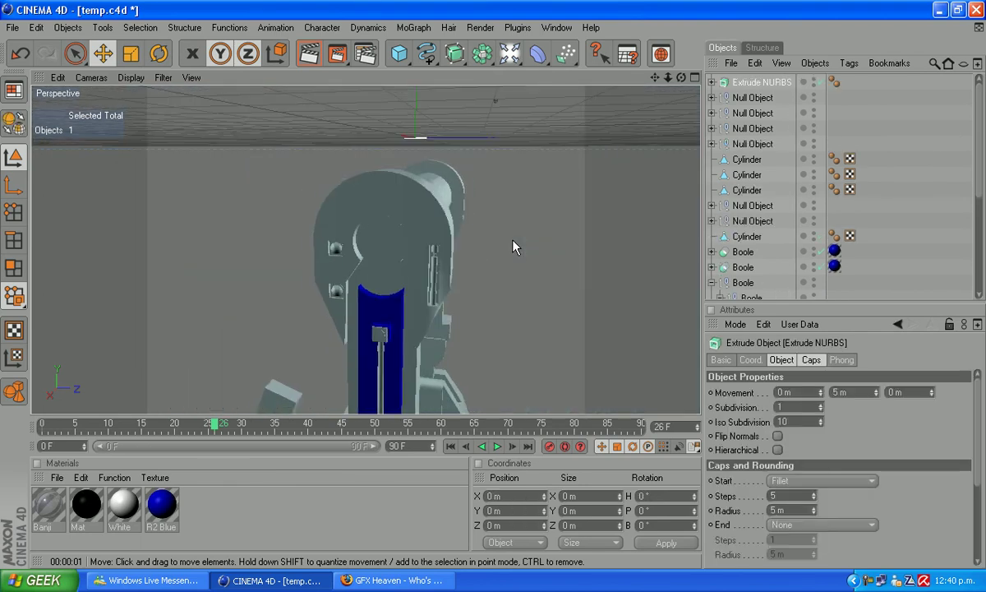
pyautogui.click(157, 54)
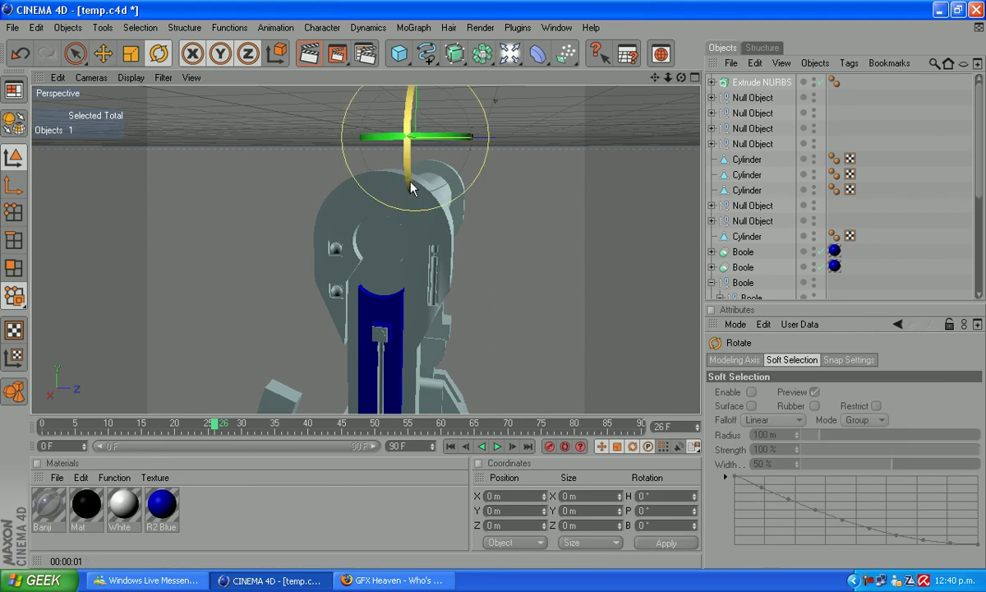
pyautogui.moveTo(410, 183); pyautogui.dragTo(412, 111)
# Move the Extrude NURBS out to the leg's outer face, at about X 675 m, Y -473 m, Z 45 m.
pyautogui.scroll(5, 462, 153)
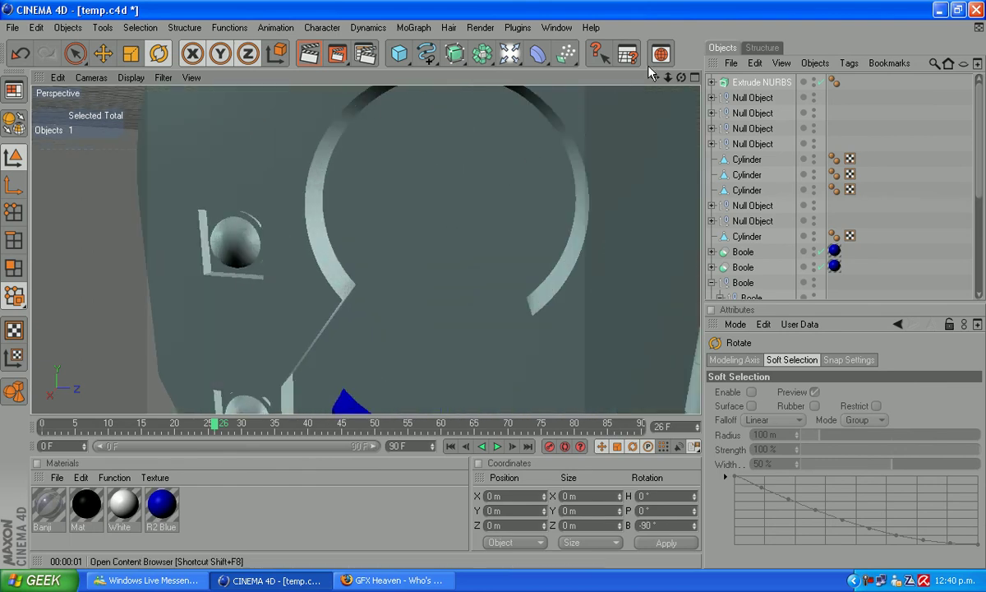
pyautogui.scroll(8, 664, 273)
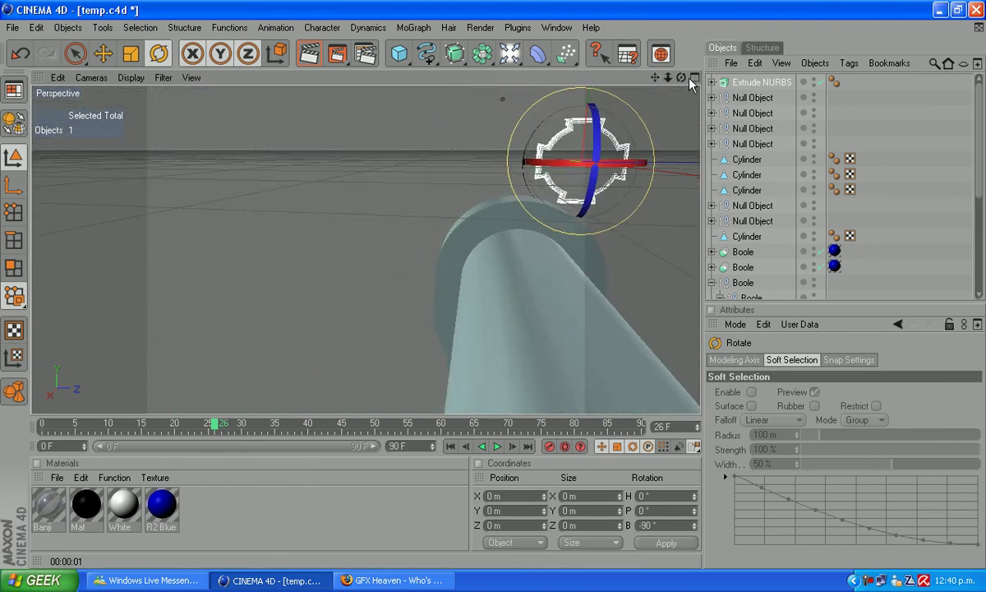
pyautogui.moveTo(680, 80); pyautogui.dragTo(484, 202)
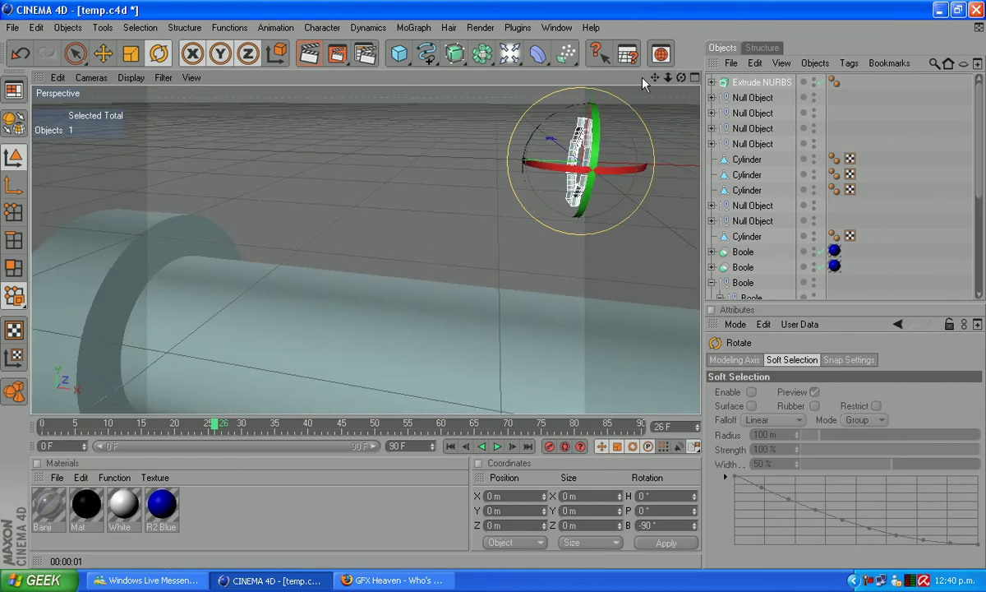
pyautogui.moveTo(653, 77); pyautogui.dragTo(500, 118)
pyautogui.scroll(6, 561, 243)
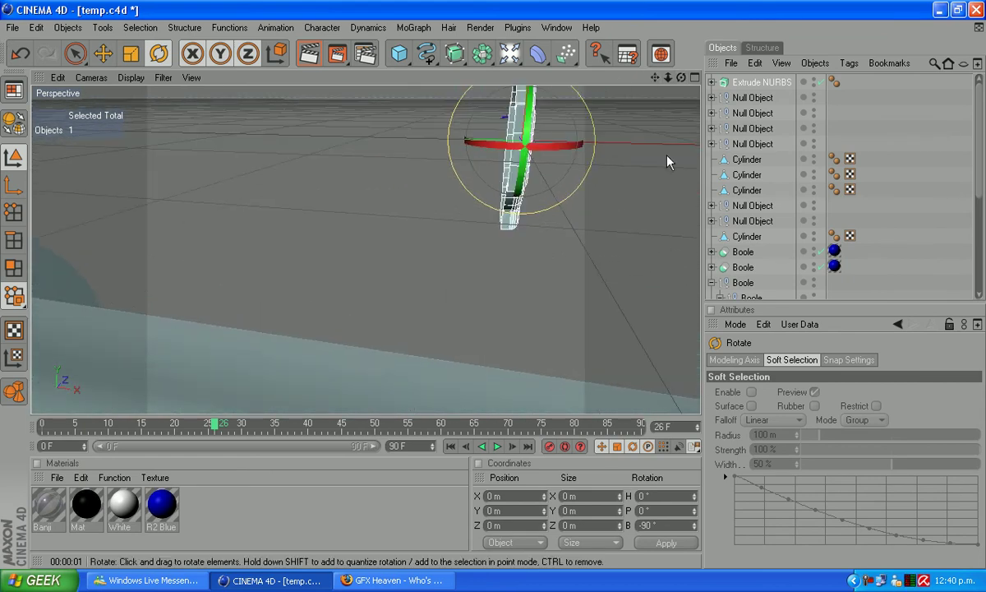
pyautogui.moveTo(680, 78); pyautogui.dragTo(789, 111)
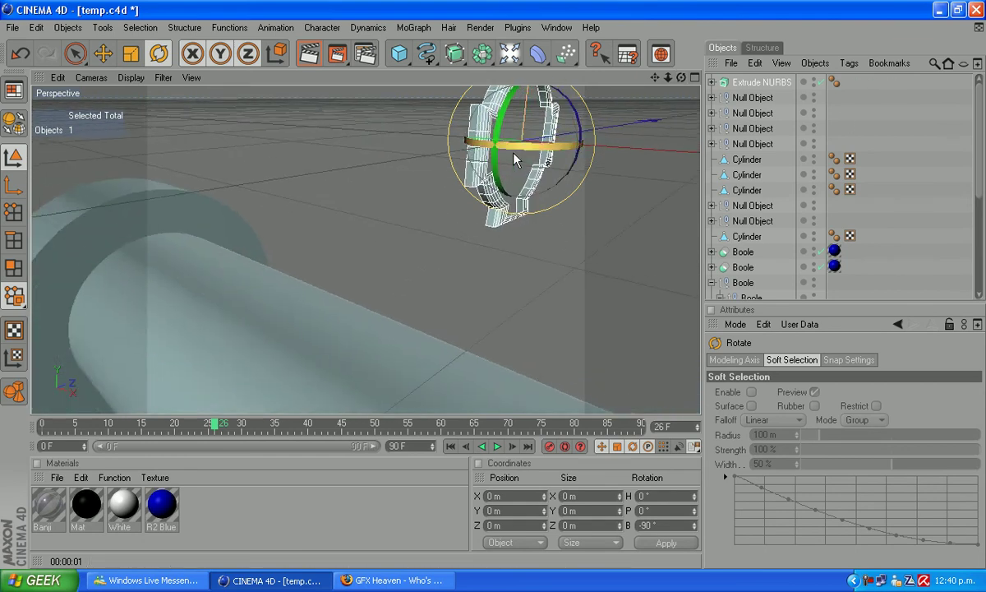
pyautogui.click(103, 53)
pyautogui.moveTo(452, 135); pyautogui.dragTo(688, 209)
pyautogui.scroll(-5, 606, 234)
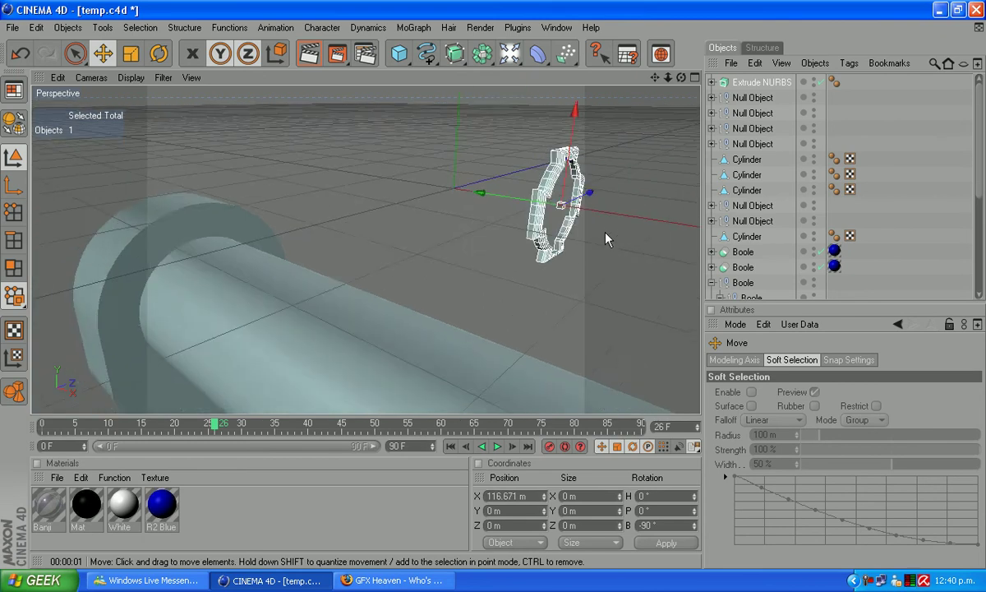
pyautogui.moveTo(367, 212); pyautogui.dragTo(610, 298)
pyautogui.moveTo(655, 78); pyautogui.dragTo(264, 5)
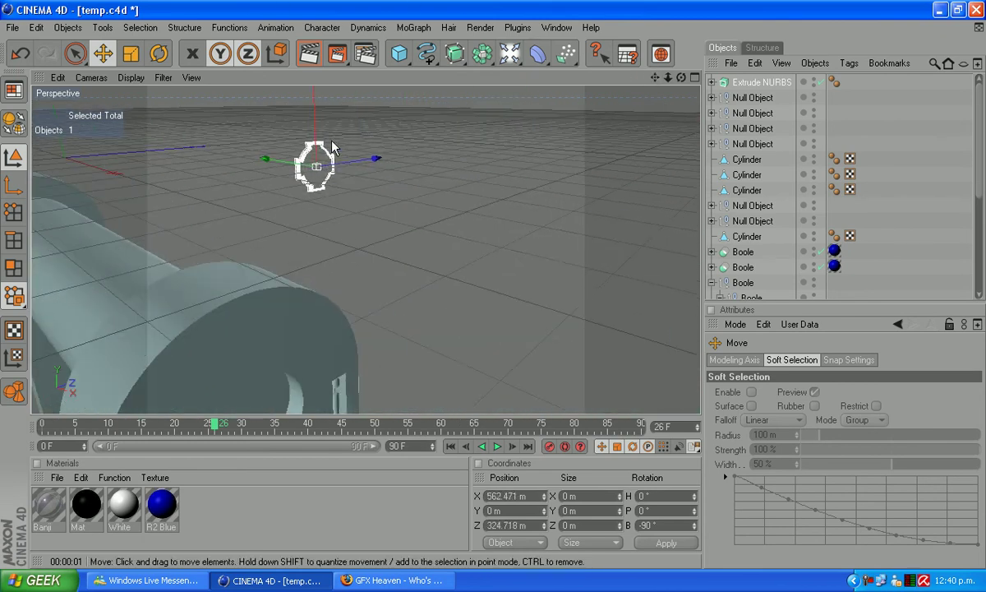
pyautogui.moveTo(327, 132); pyautogui.dragTo(189, 385)
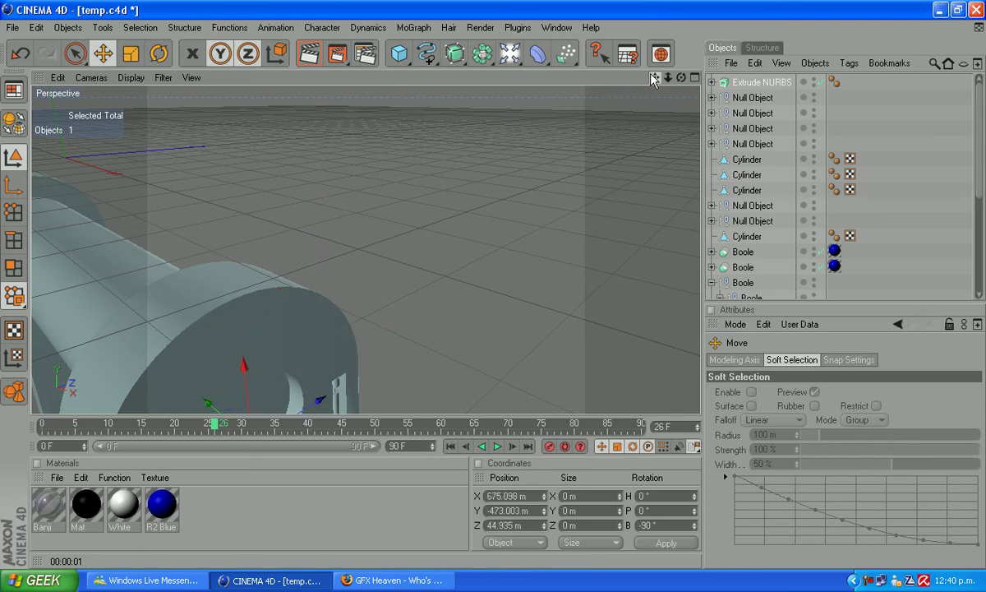
# Centre the Extrude NURBS over the leg's circular recess, at about X 761 m, Y -335 m, Z -6 m.
pyautogui.moveTo(655, 77); pyautogui.dragTo(692, 7)
pyautogui.moveTo(251, 352); pyautogui.dragTo(283, 372)
pyautogui.moveTo(320, 327); pyautogui.dragTo(311, 269)
pyautogui.moveTo(376, 300); pyautogui.dragTo(359, 304)
pyautogui.moveTo(682, 78); pyautogui.dragTo(559, 417)
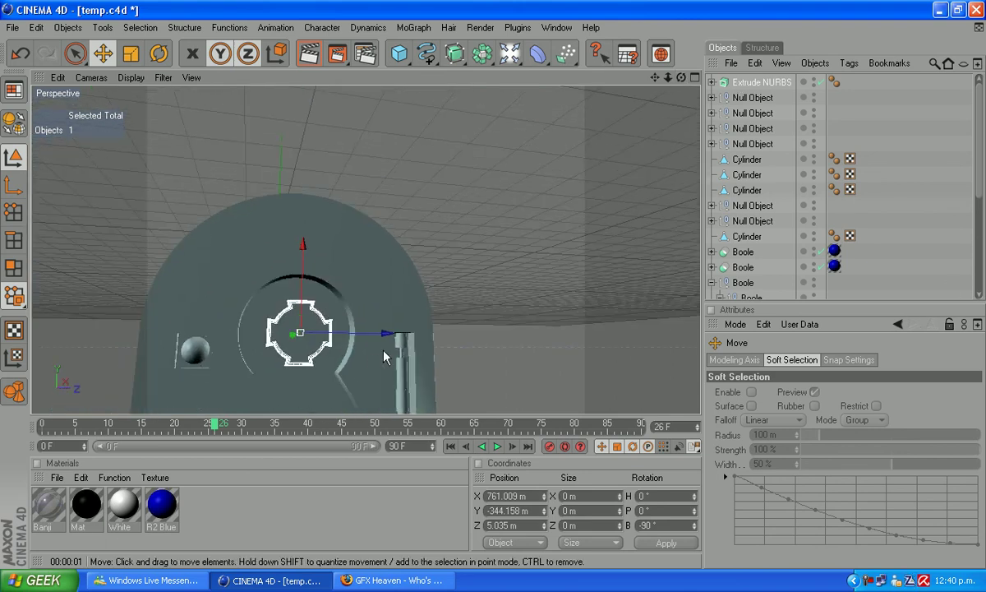
pyautogui.moveTo(386, 334); pyautogui.dragTo(379, 334)
pyautogui.moveTo(298, 284); pyautogui.dragTo(298, 277)
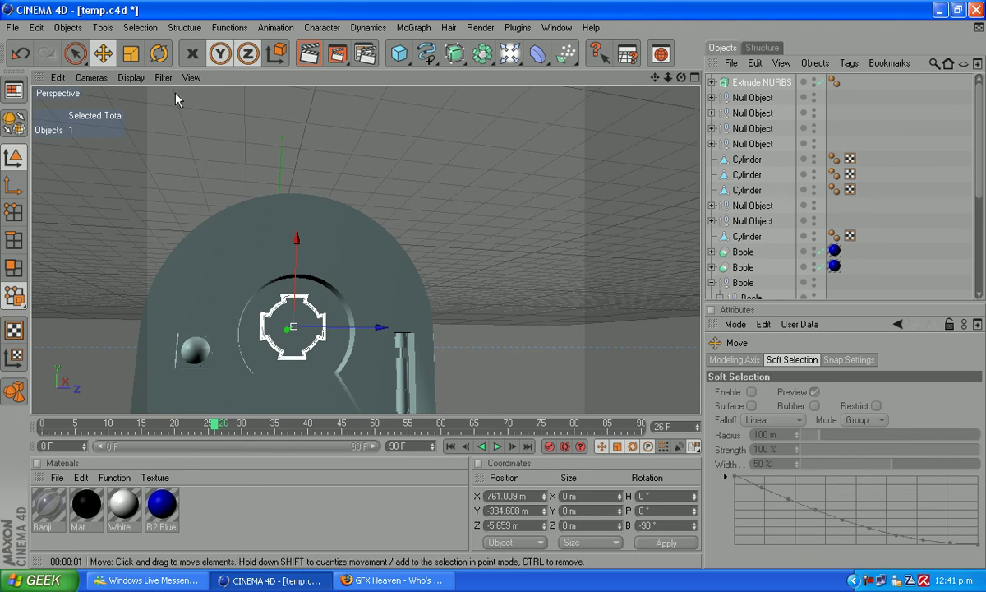
# Sink the Extrude NURBS into the circular recess to about X 751 m and render the view to check it.
pyautogui.moveTo(679, 78); pyautogui.dragTo(441, 132)
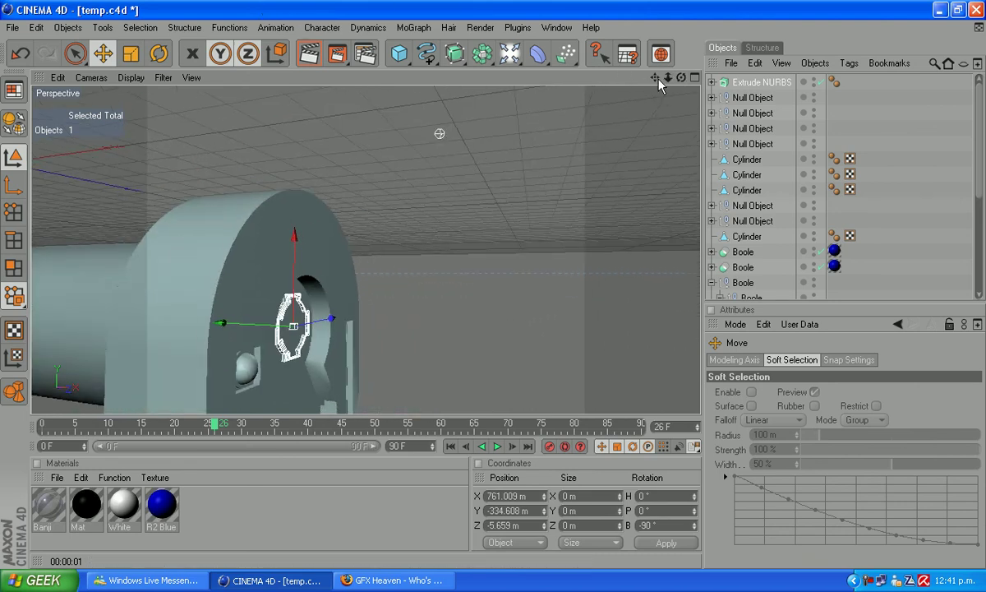
pyautogui.moveTo(656, 79); pyautogui.dragTo(725, 11)
pyautogui.moveTo(683, 77); pyautogui.dragTo(801, 77)
pyautogui.scroll(7, 470, 345)
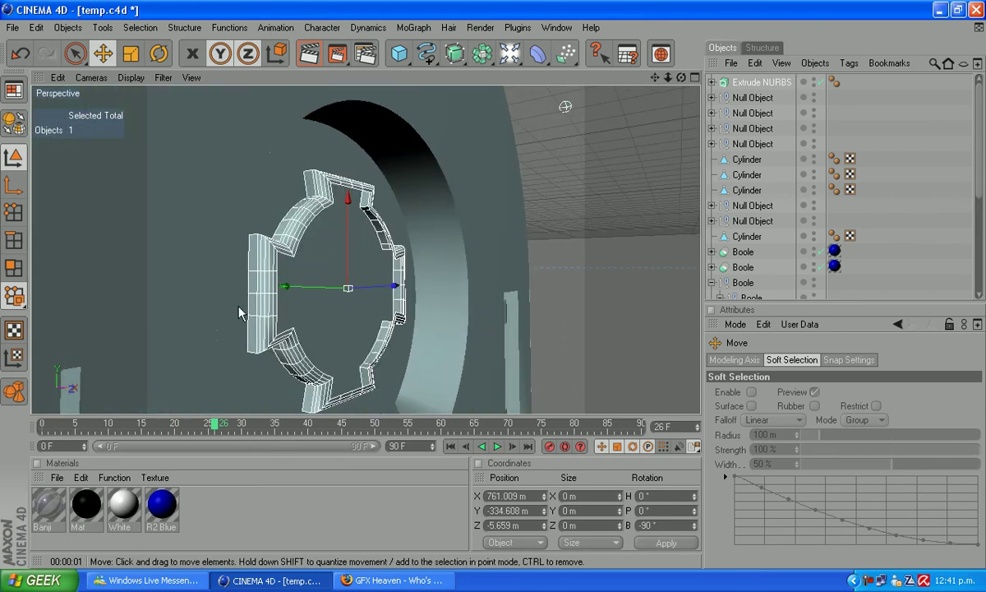
pyautogui.moveTo(285, 286); pyautogui.dragTo(257, 282)
pyautogui.click(481, 27)
pyautogui.click(504, 45)
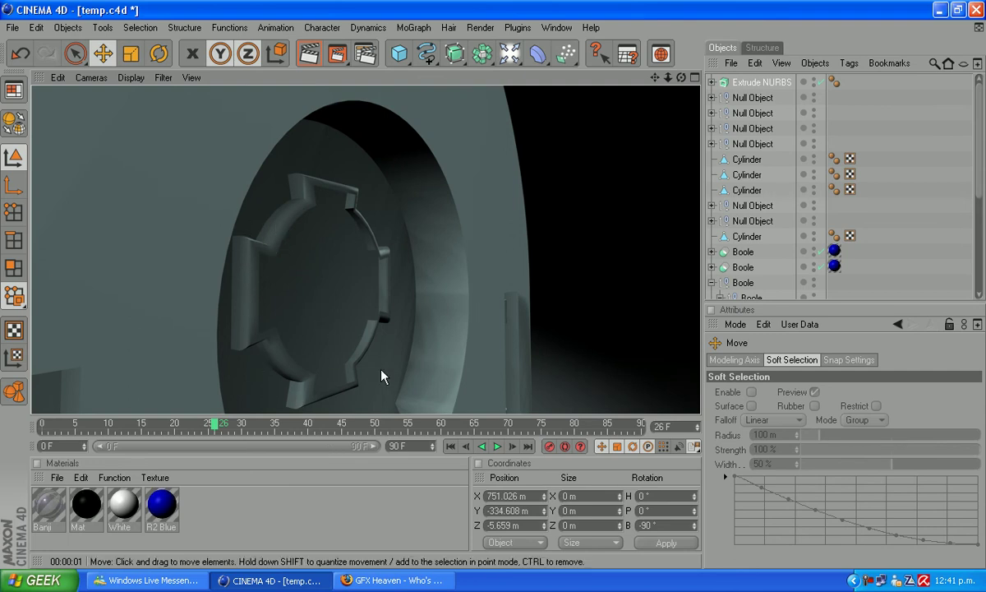
# Duplicate the Extrude NURBS and place the copy on the opposite leg at X -751.026 m.
pyautogui.scroll(-5, 414, 382)
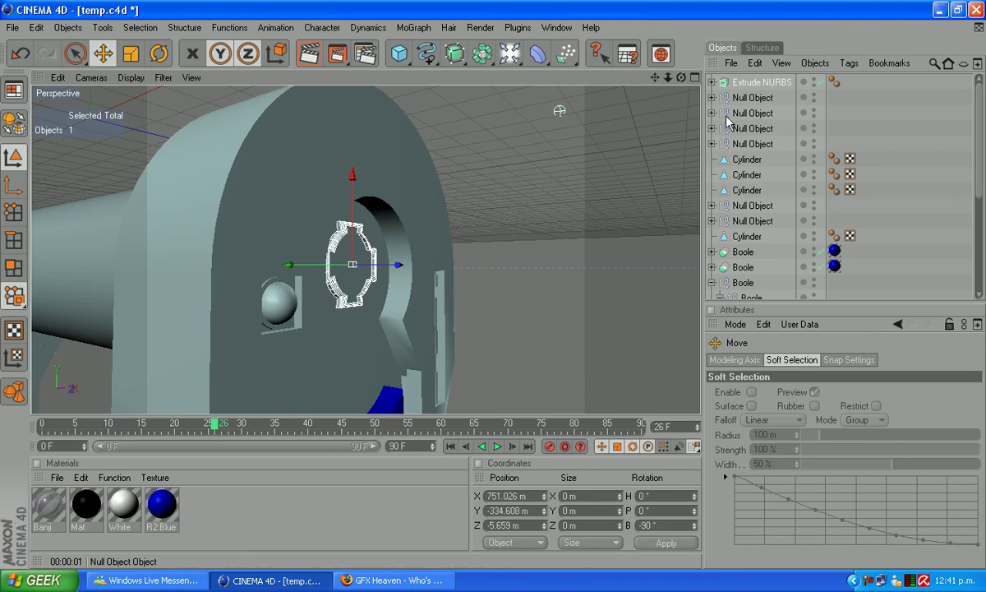
pyautogui.click(750, 81)
pyautogui.click(751, 83)
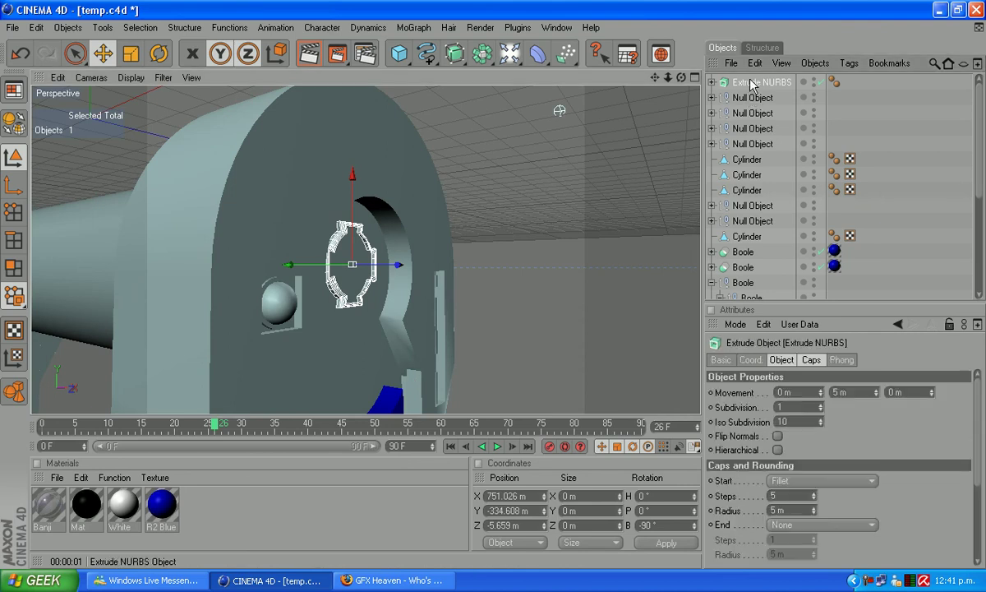
pyautogui.hotkey('ctrl', 'v')
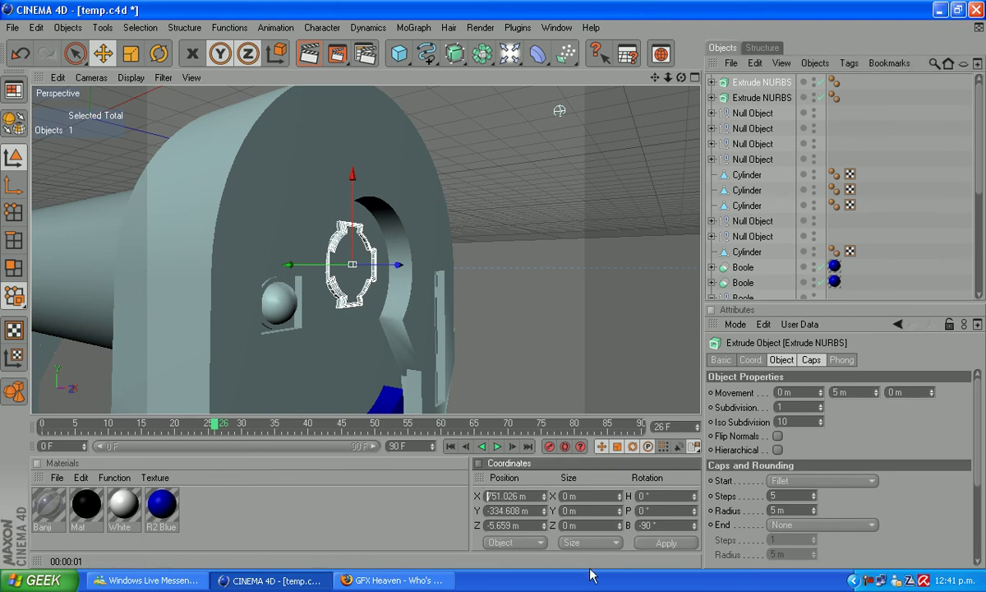
pyautogui.write('-')
pyautogui.click(662, 543)
# Rotate the copied Extrude NURBS to a heading of 180° so it faces outward on the opposite leg.
pyautogui.moveTo(658, 77); pyautogui.dragTo(893, 125)
pyautogui.moveTo(681, 77); pyautogui.dragTo(286, 356)
pyautogui.click(158, 54)
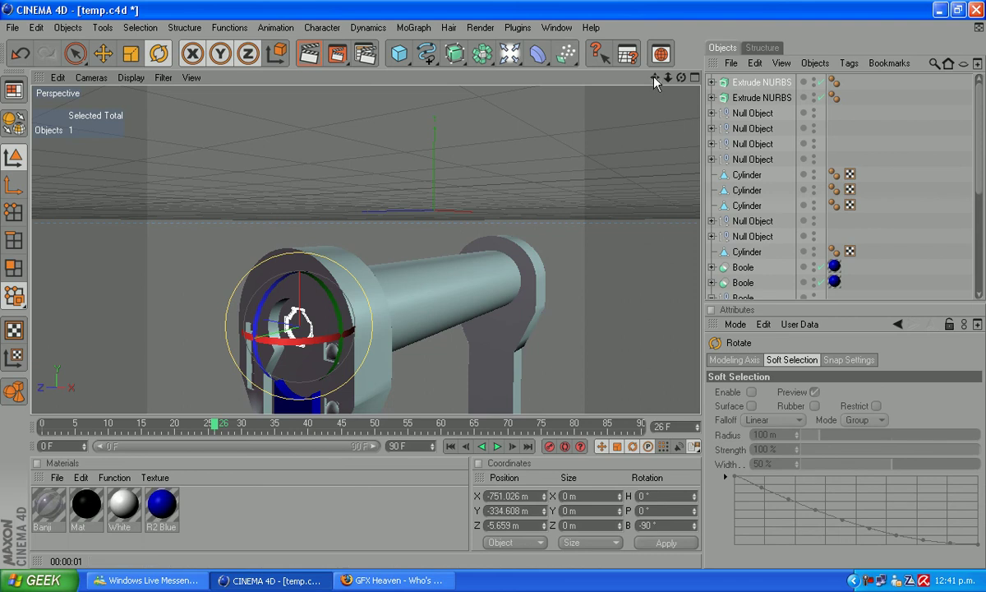
pyautogui.moveTo(655, 77); pyautogui.dragTo(719, 3)
pyautogui.scroll(3, 364, 250)
pyautogui.moveTo(311, 253); pyautogui.dragTo(417, 271)
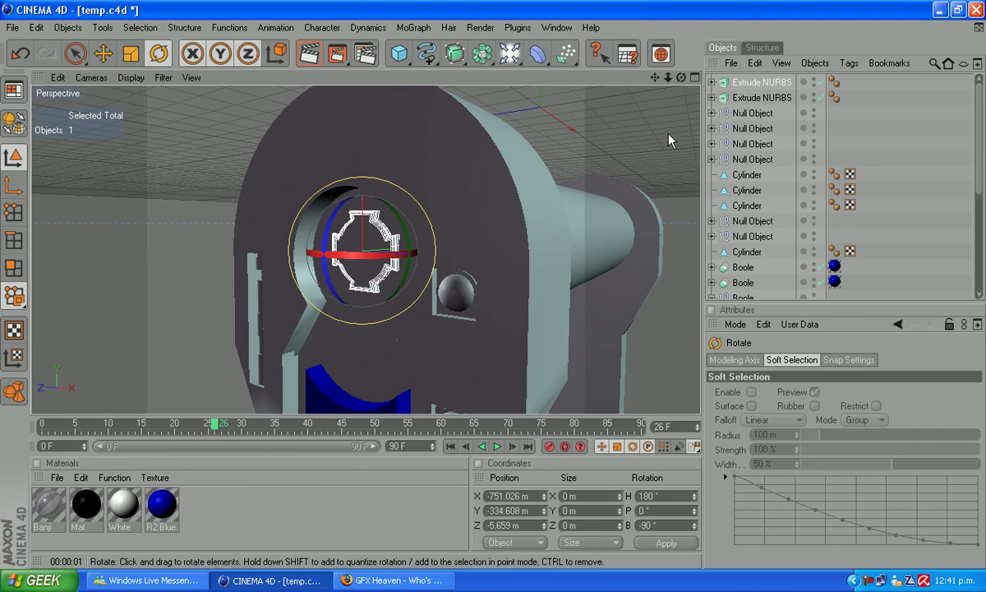
pyautogui.moveTo(654, 79); pyautogui.dragTo(563, 88)
pyautogui.moveTo(537, 53); pyautogui.dragTo(652, 5)
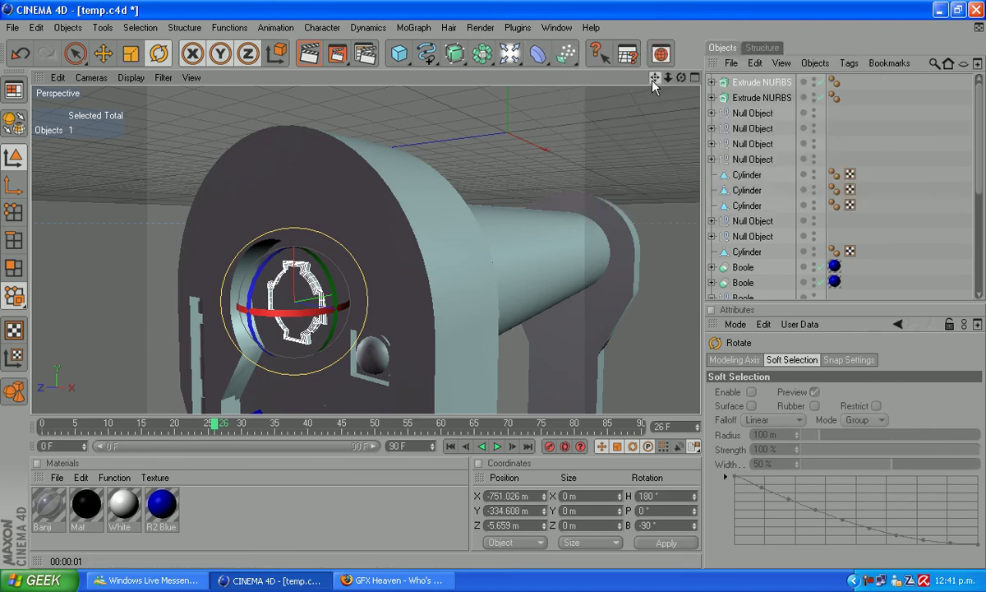